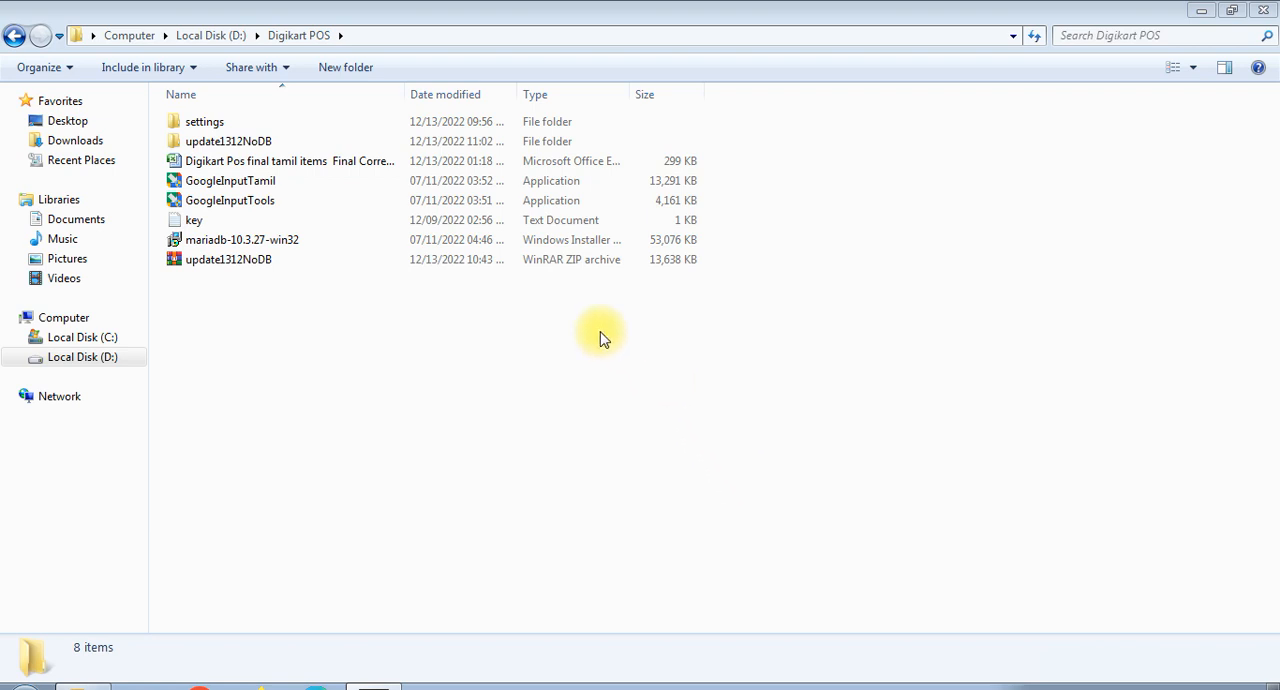
# - Launch the mariadb-10.3.27-win32 installer and accept its license agreement
pyautogui.click(278, 250)
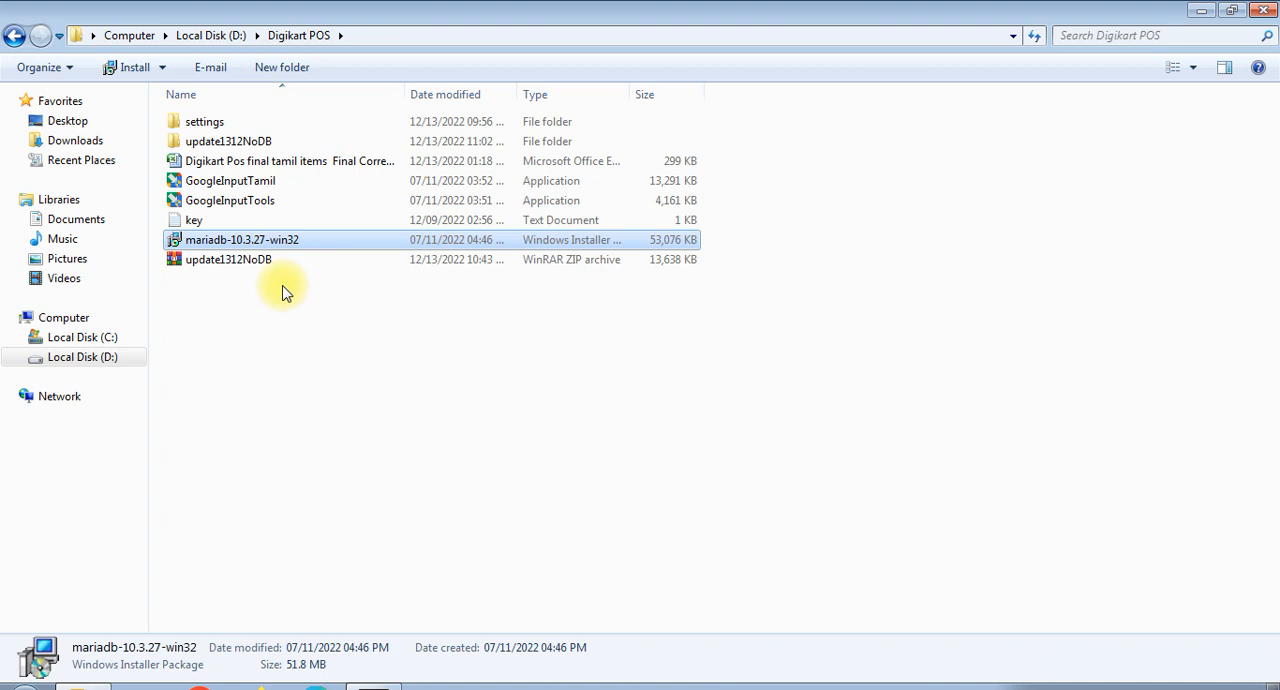
pyautogui.doubleClick(250, 245)
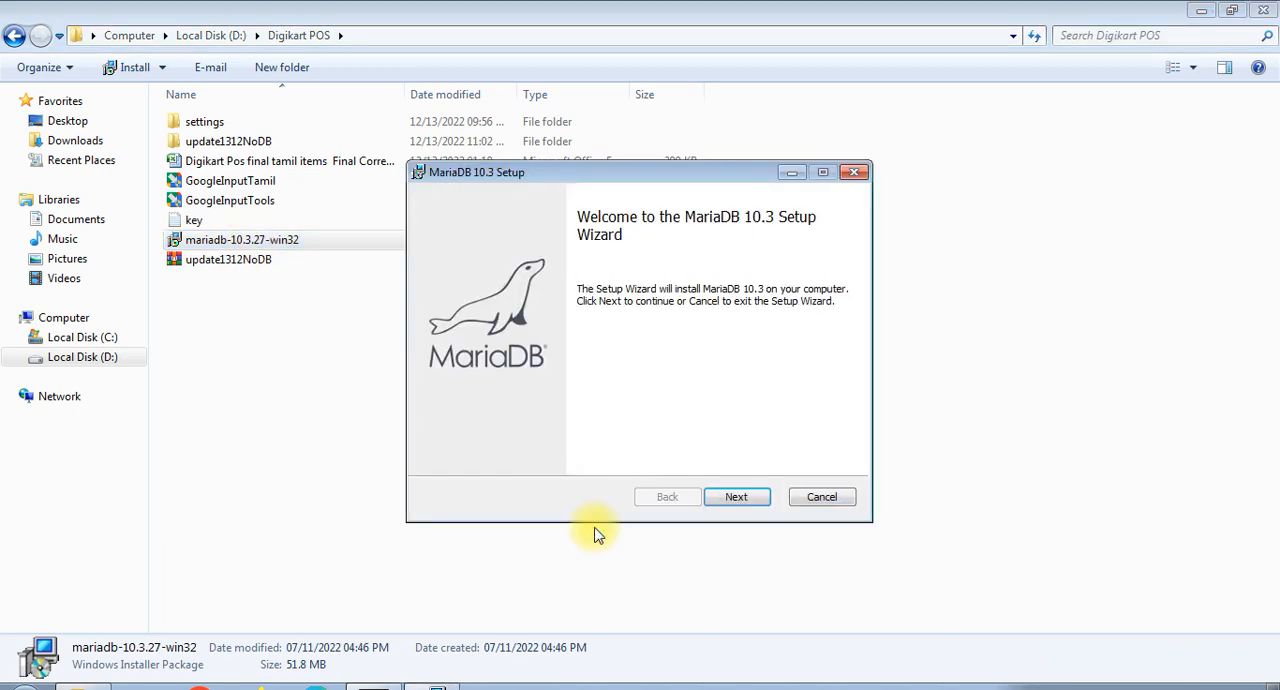
pyautogui.click(734, 503)
pyautogui.click(472, 455)
pyautogui.click(737, 497)
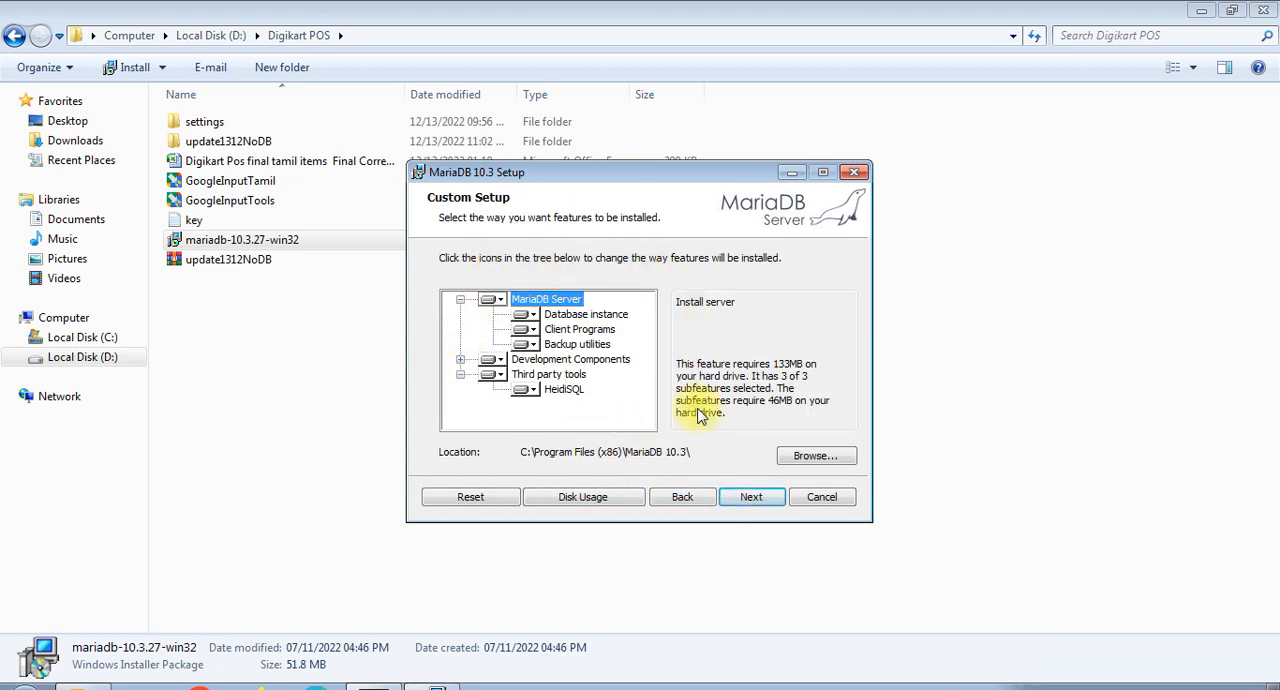
# - Keep the default MariaDB features and location, and turn off modifying the password for database user 'root'
pyautogui.click(750, 498)
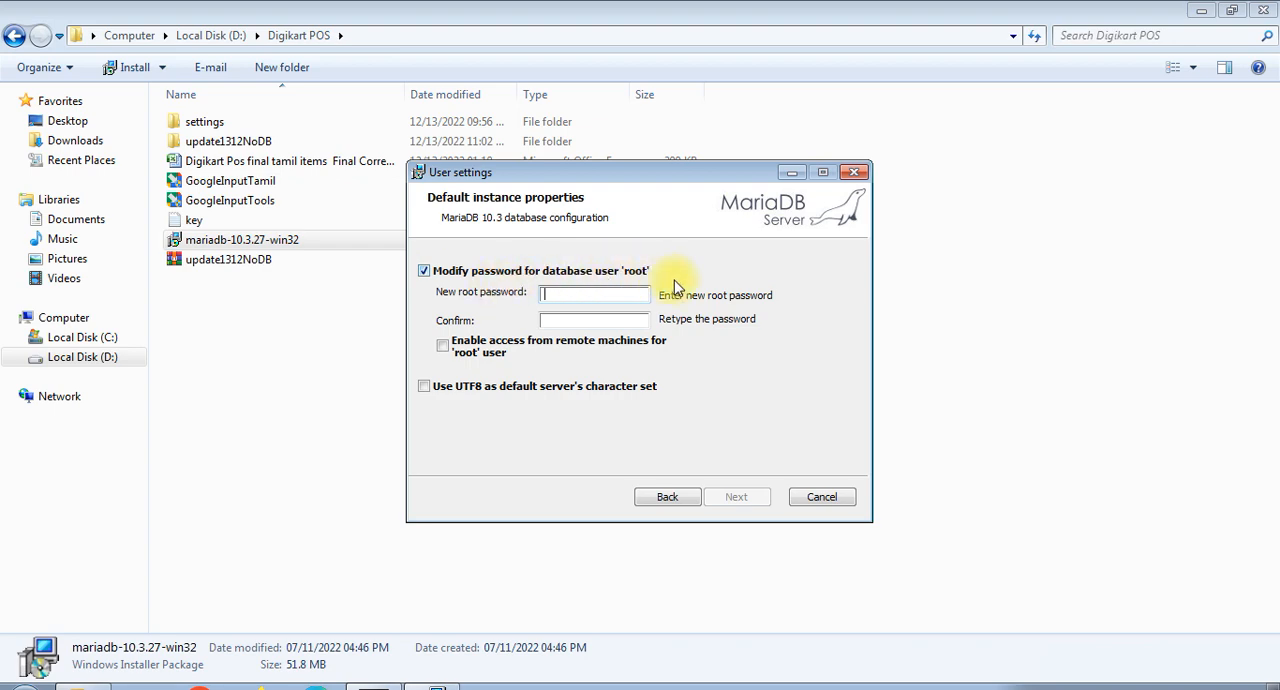
pyautogui.click(425, 273)
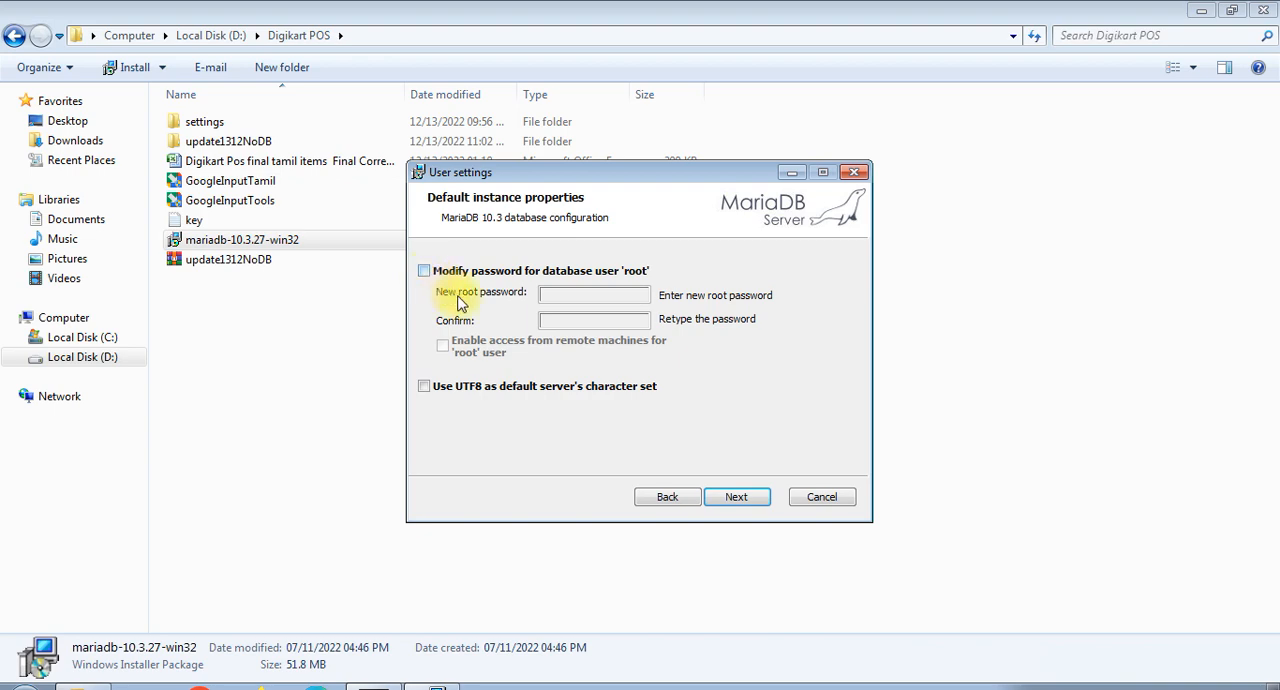
pyautogui.click(738, 495)
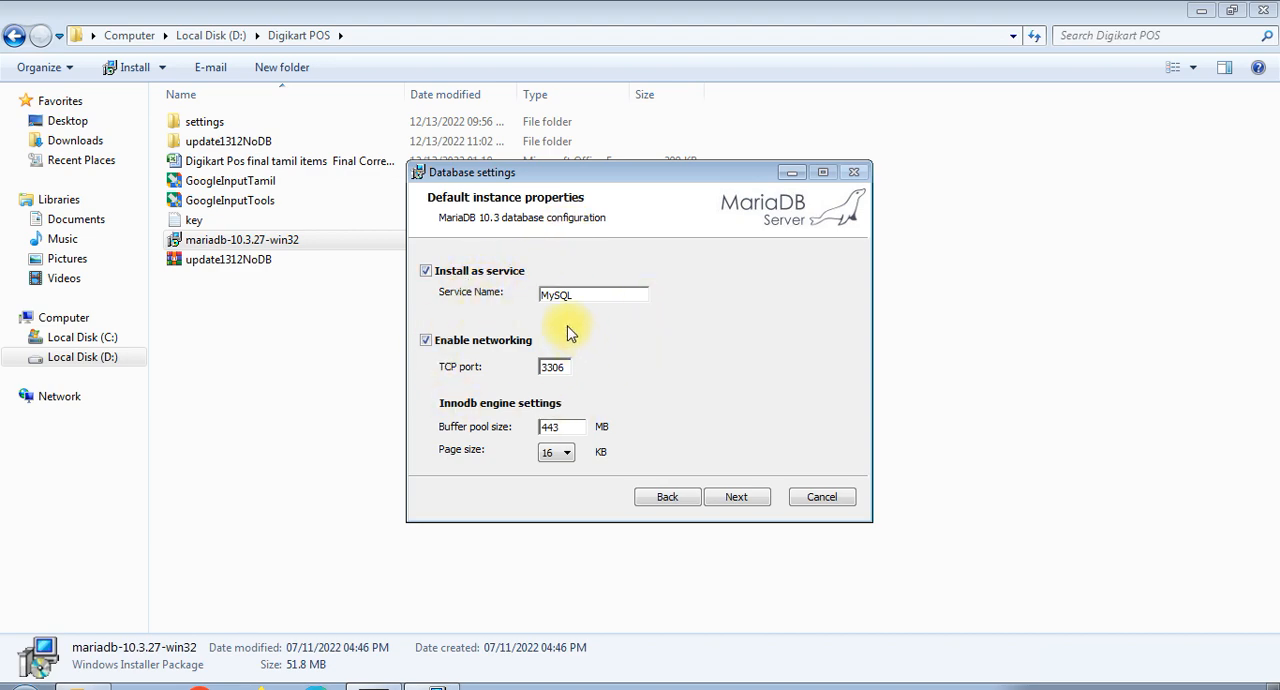
# - Set the InnoDB buffer pool size to 1024 MB for the default database instance
pyautogui.moveTo(576, 294); pyautogui.dragTo(530, 293)
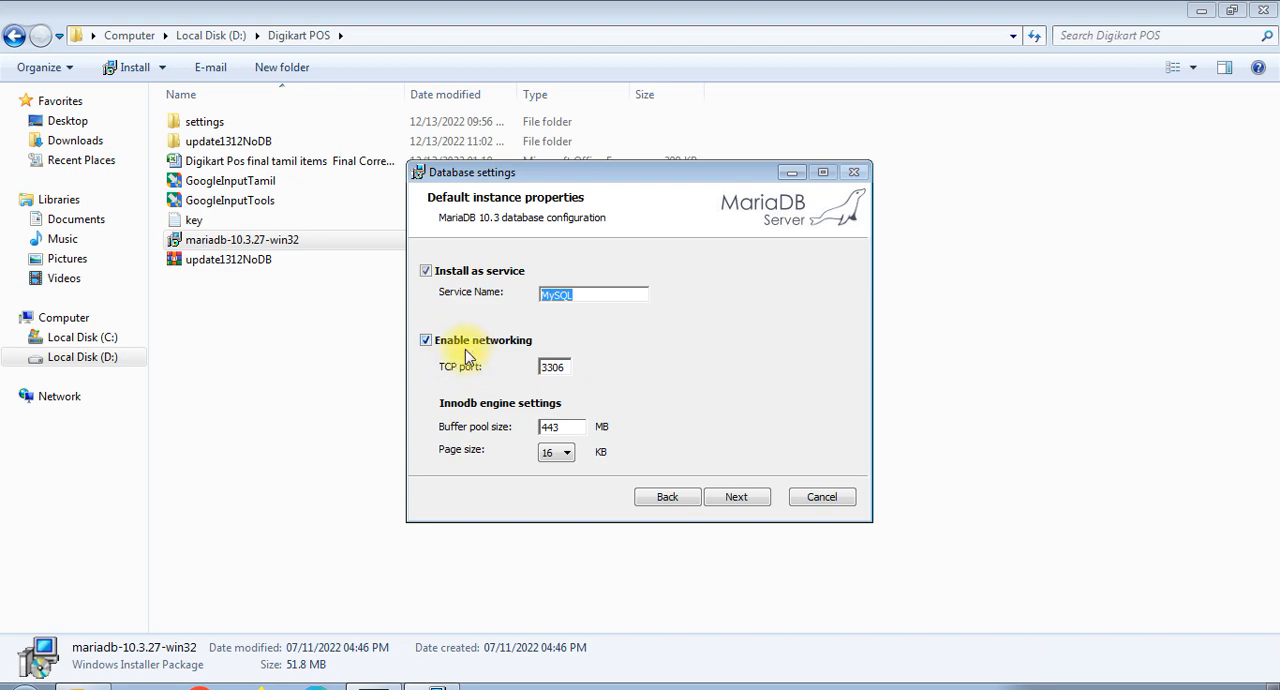
pyautogui.moveTo(540, 367); pyautogui.dragTo(567, 368)
pyautogui.doubleClick(567, 368)
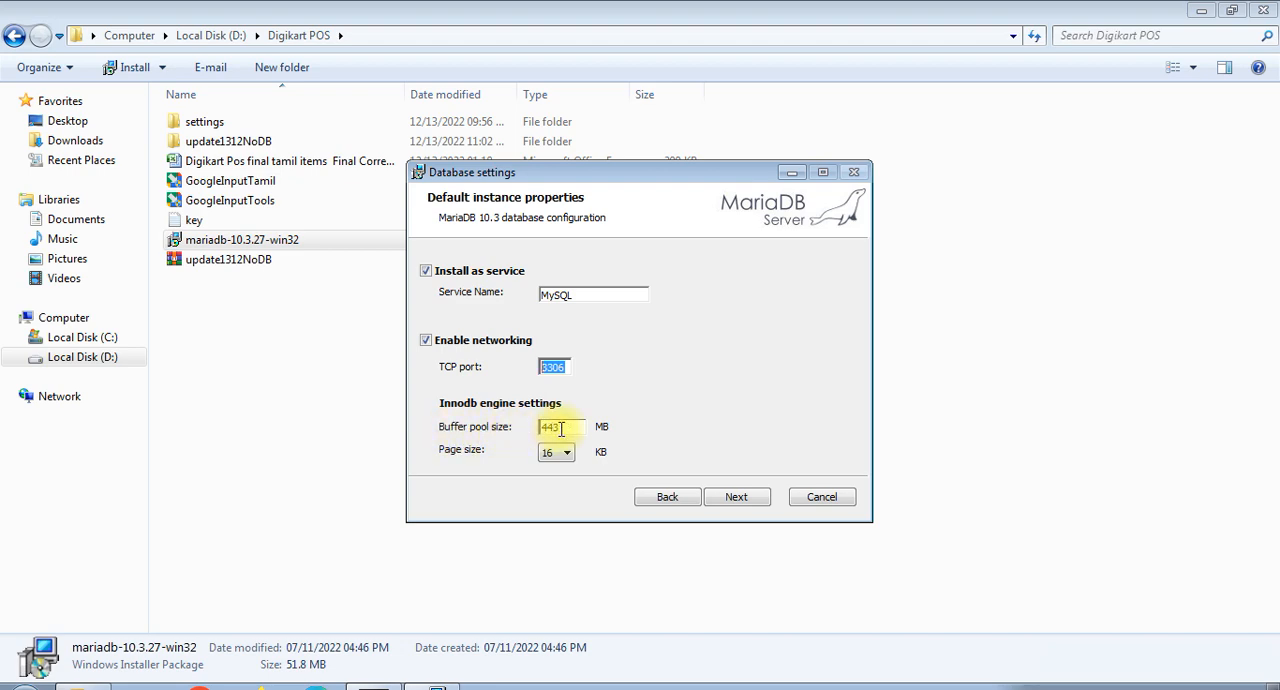
pyautogui.moveTo(565, 426); pyautogui.dragTo(507, 428)
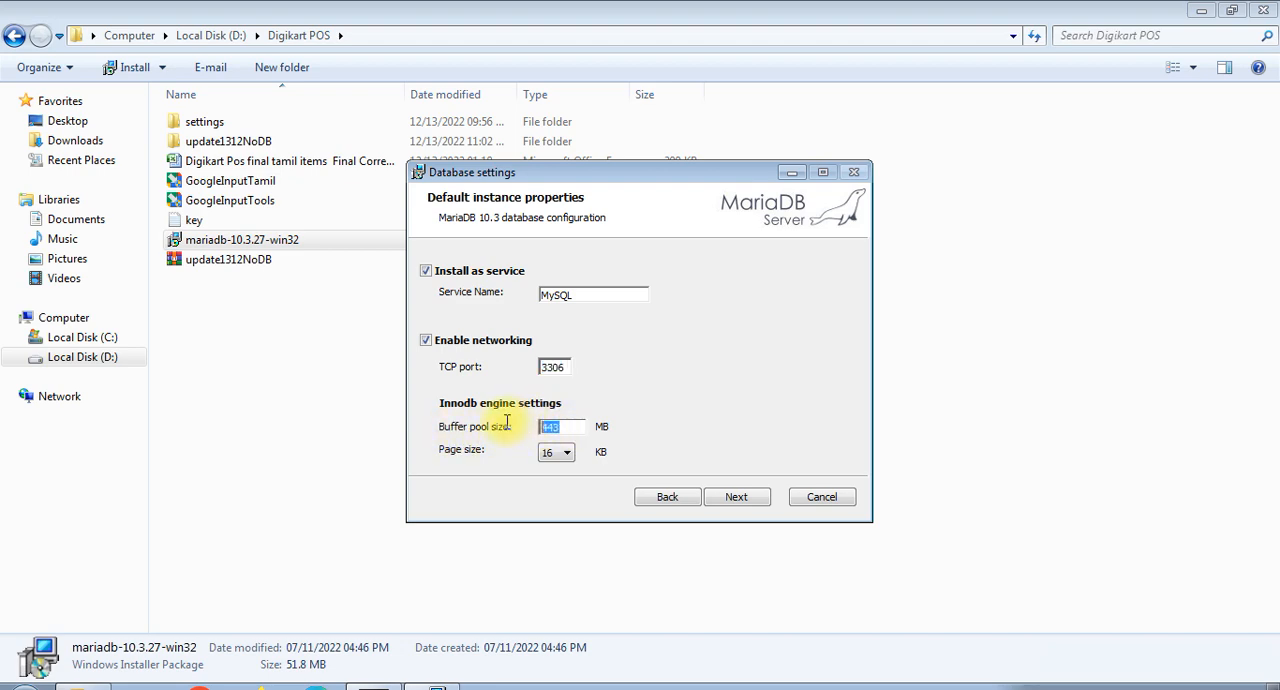
pyautogui.write('1024')
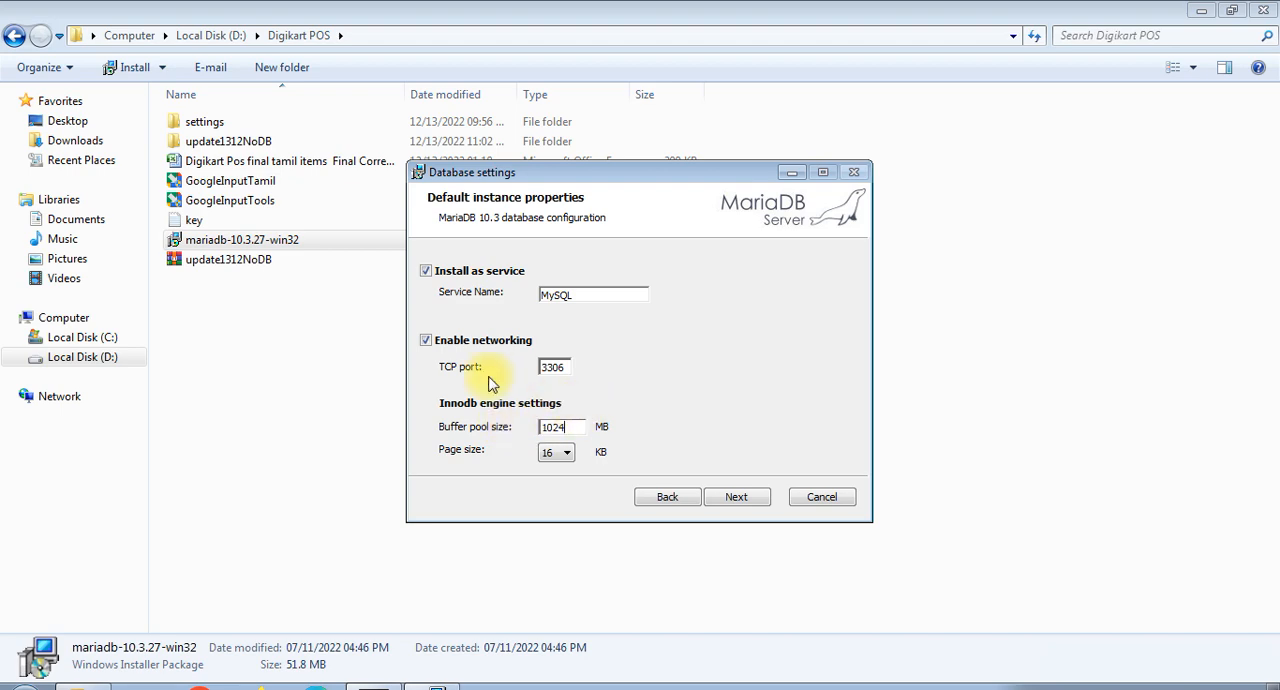
# - Change the database instance's TCP port to 3305 and accept the database settings
pyautogui.doubleClick(556, 367)
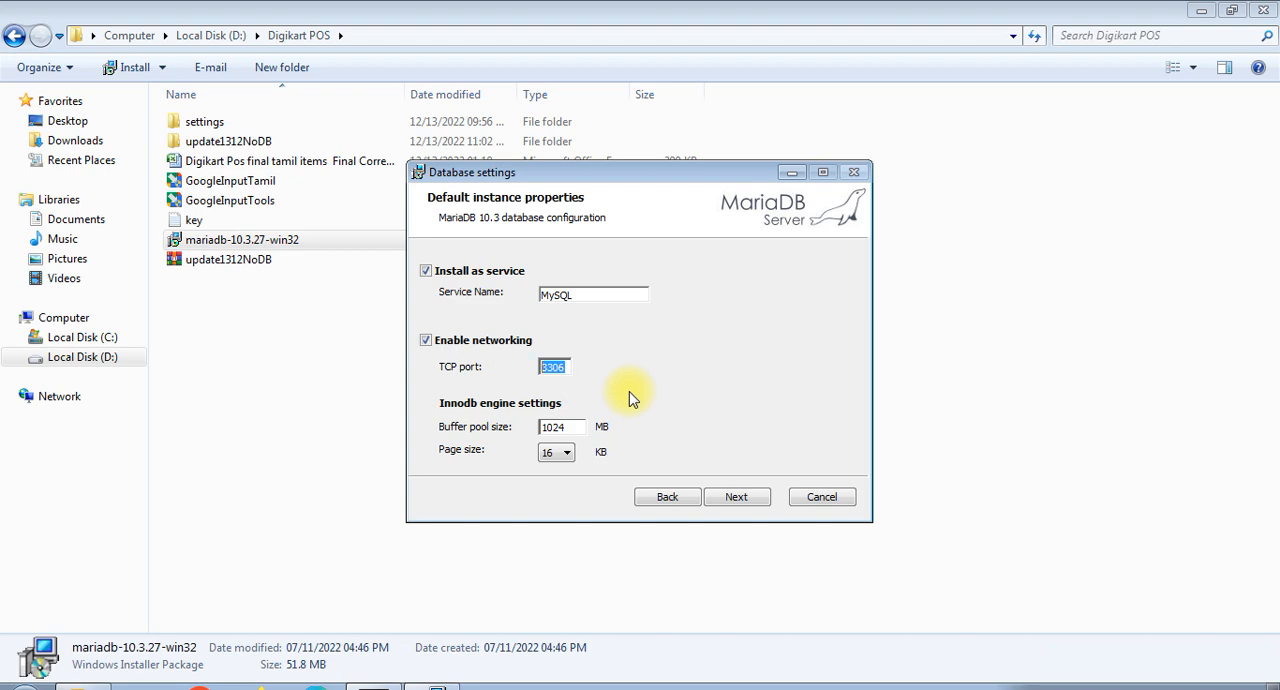
pyautogui.click(568, 367)
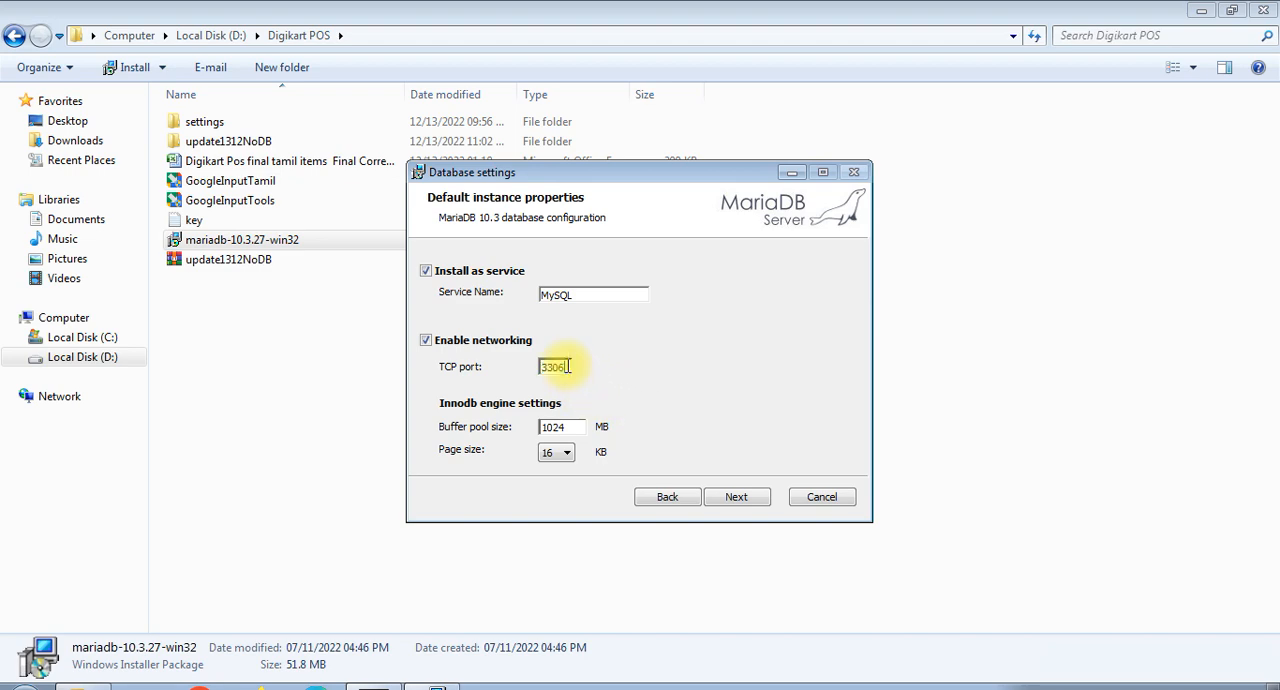
pyautogui.moveTo(568, 367); pyautogui.dragTo(491, 366)
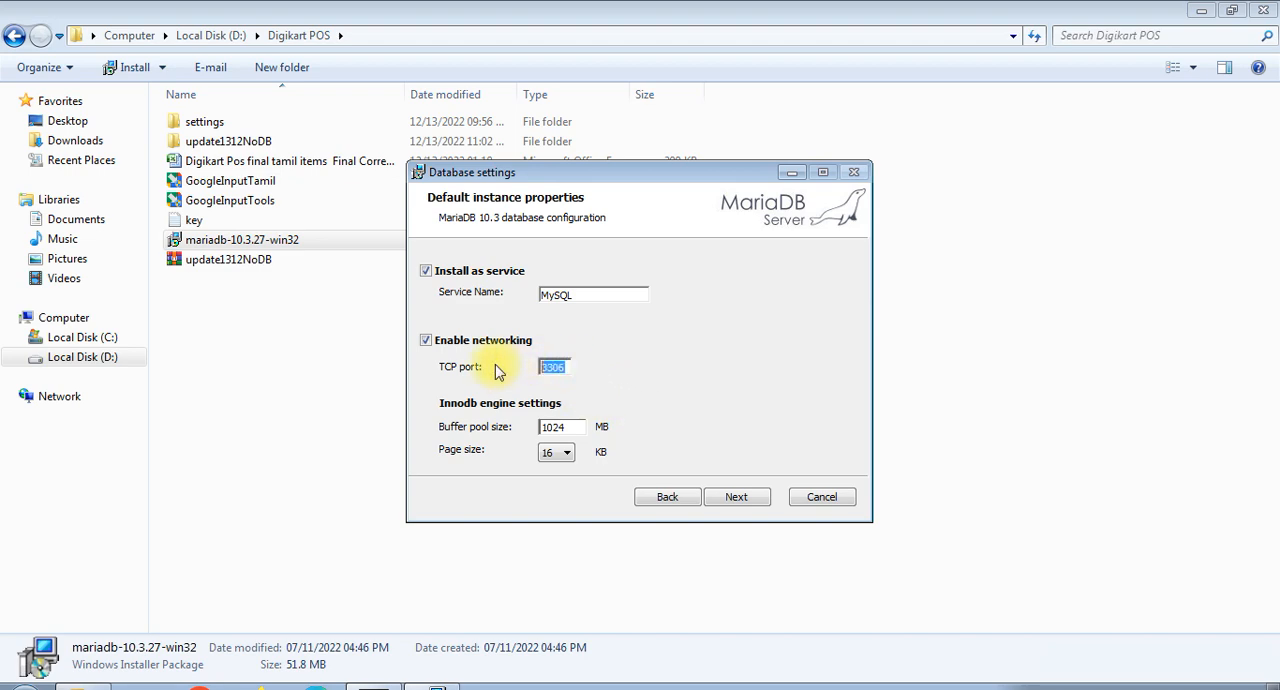
pyautogui.click(566, 368)
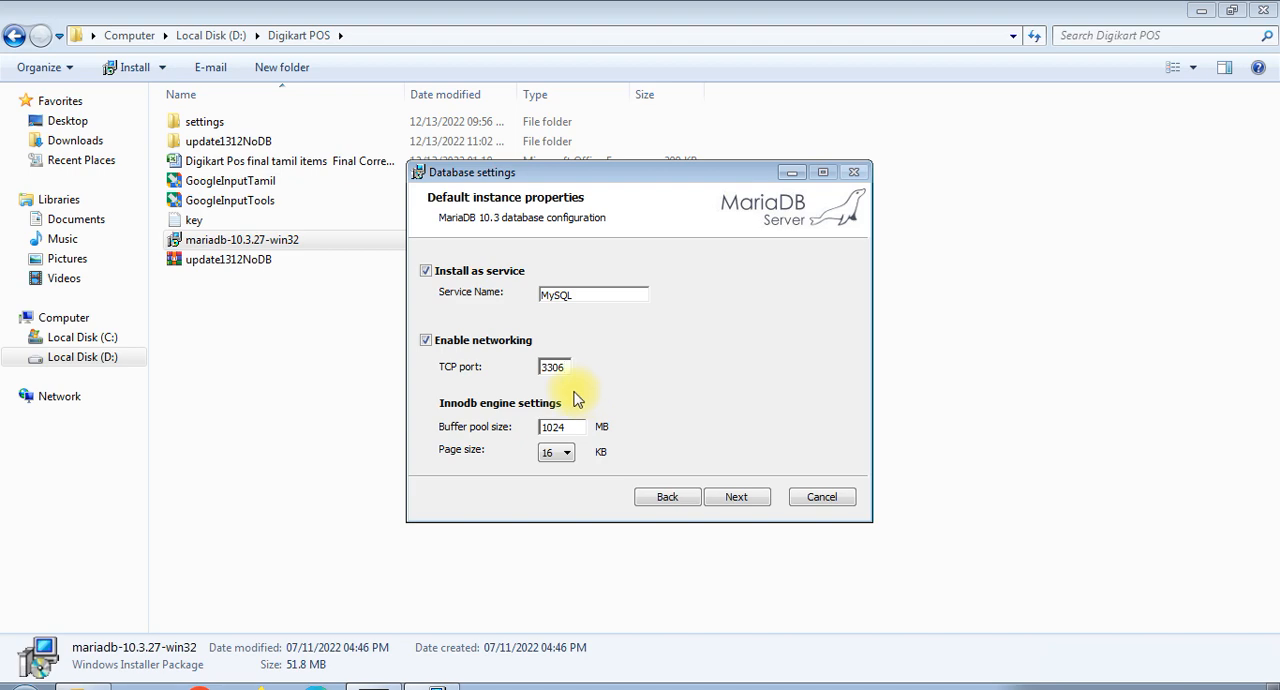
pyautogui.moveTo(562, 367); pyautogui.dragTo(530, 372)
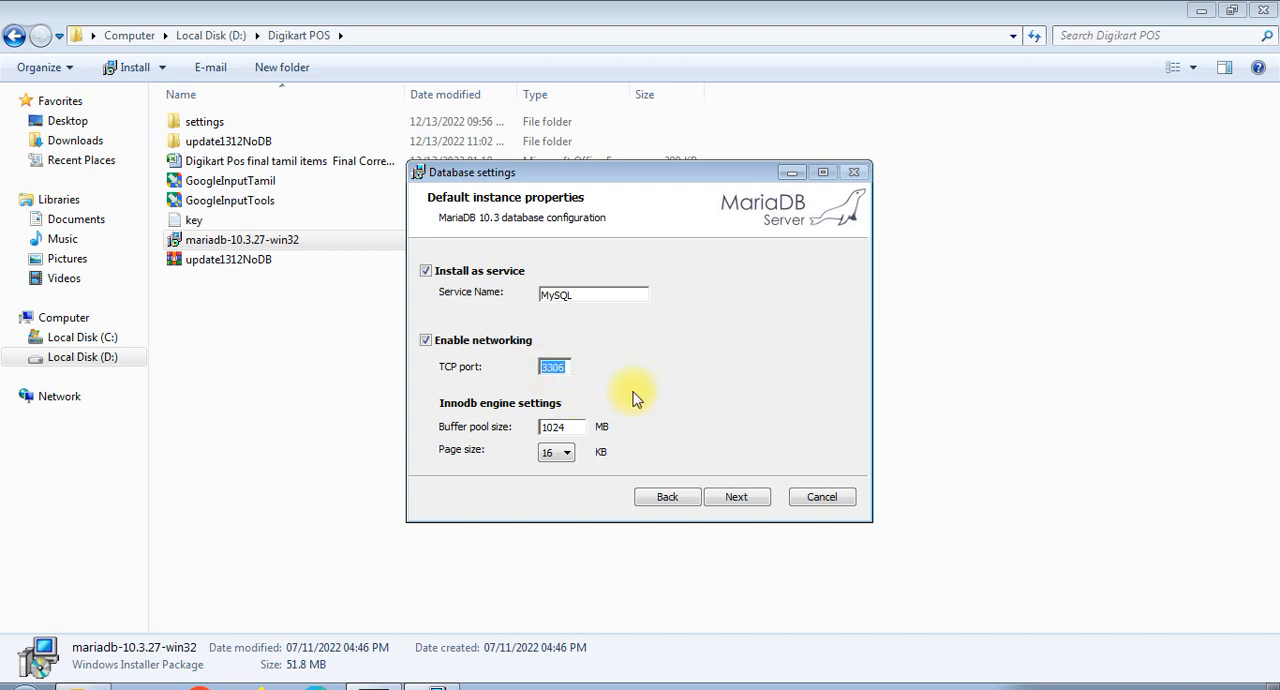
pyautogui.click(564, 367)
pyautogui.press('BackSpace')
pyautogui.write('5')
pyautogui.moveTo(566, 367); pyautogui.dragTo(508, 368)
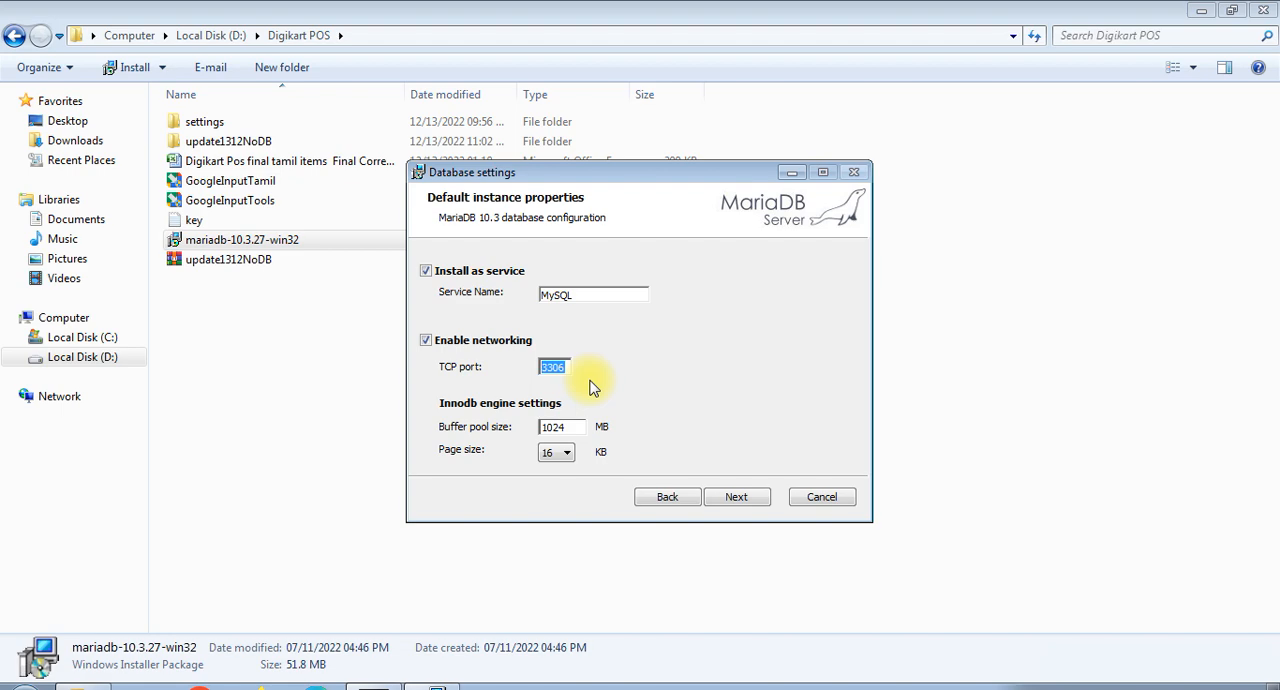
pyautogui.click(740, 500)
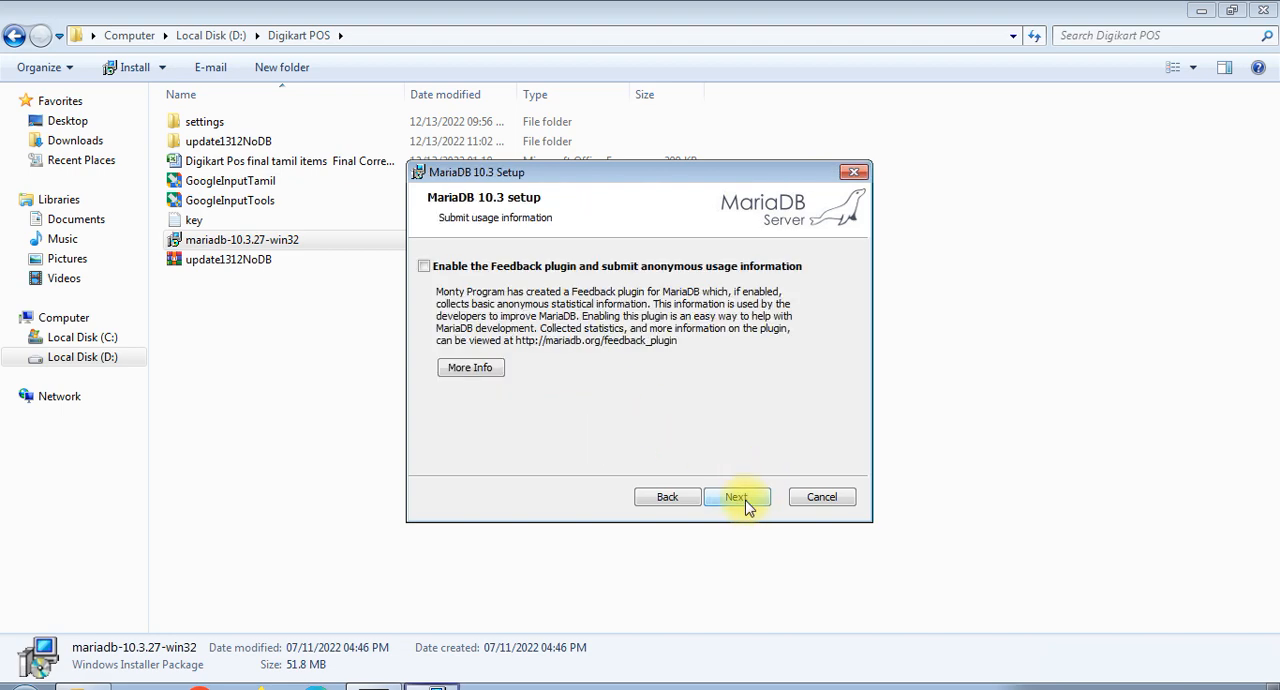
# - Leave the Feedback plugin disabled, install MariaDB 10.3 and finish the setup wizard
pyautogui.click(740, 500)
pyautogui.click(740, 500)
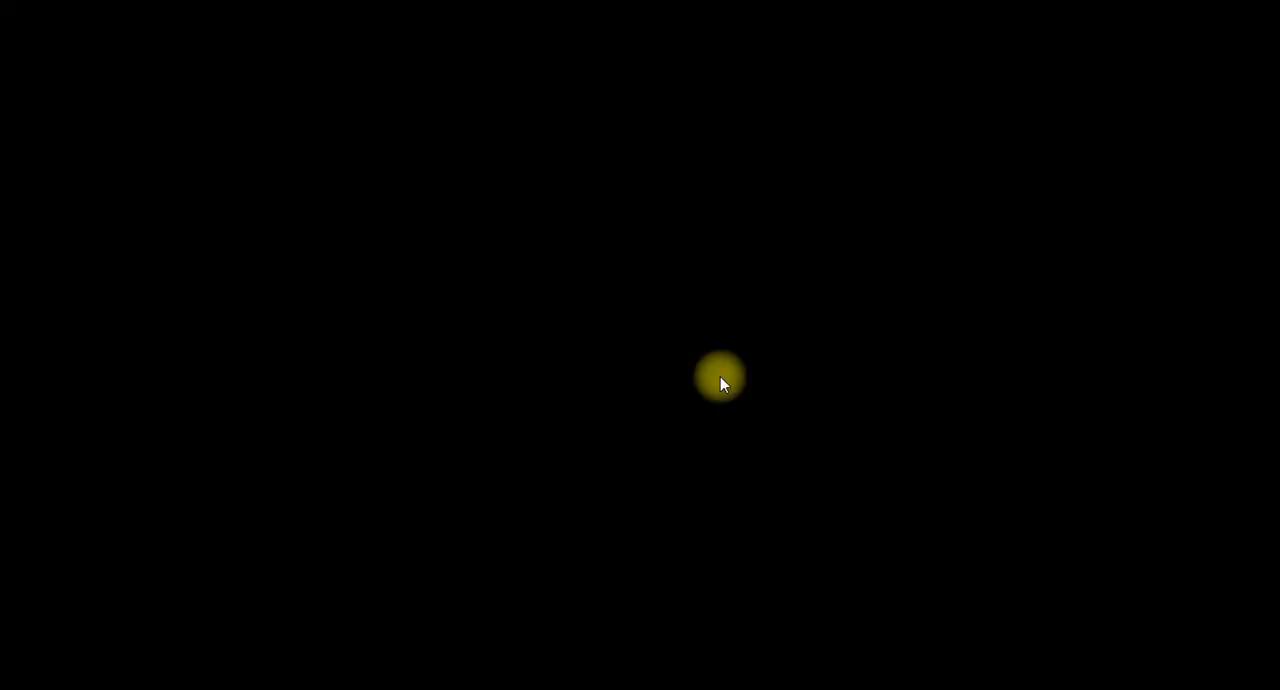
pyautogui.click(720, 376)
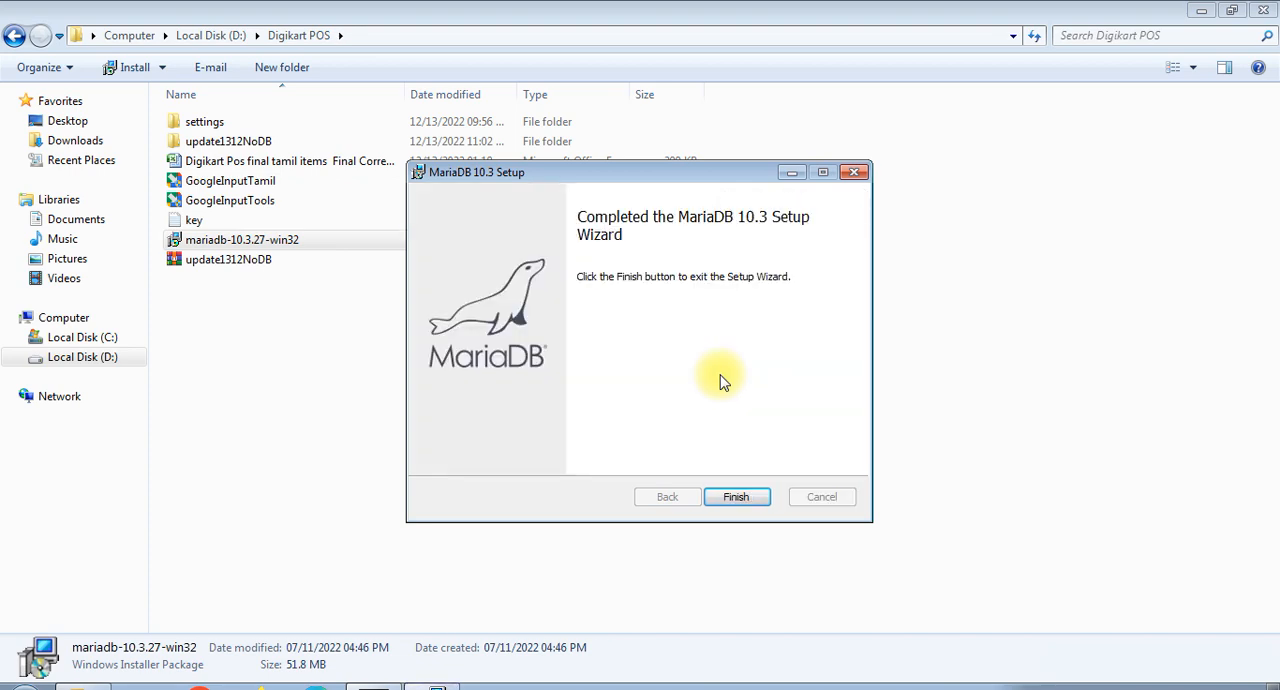
pyautogui.click(736, 497)
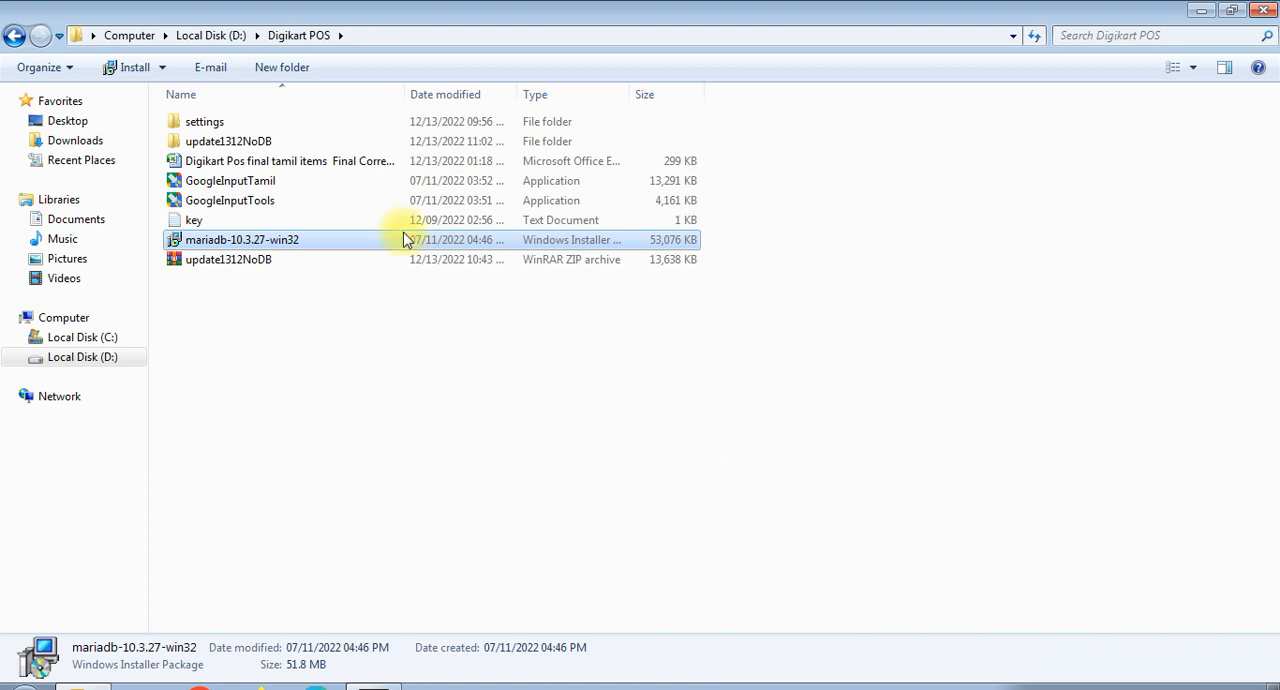
# - Install the Smart Inventive application from setup in the update1312NoDB folder and cancel its login form
pyautogui.doubleClick(252, 142)
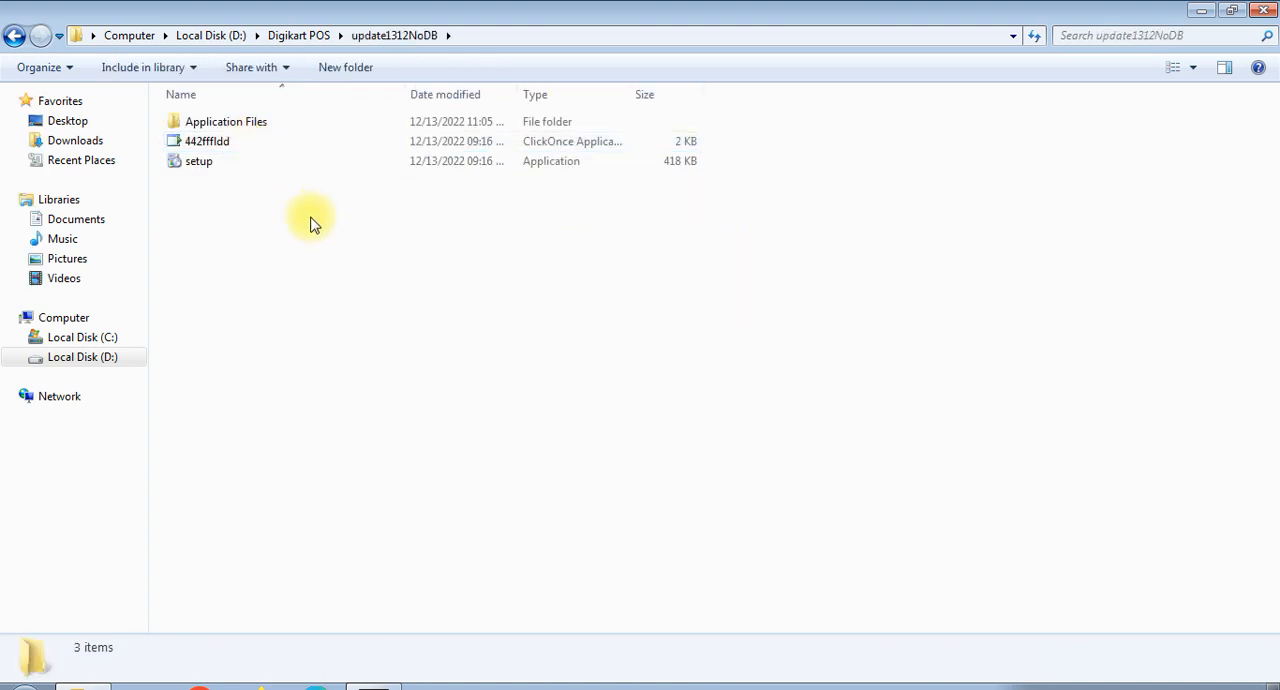
pyautogui.doubleClick(214, 165)
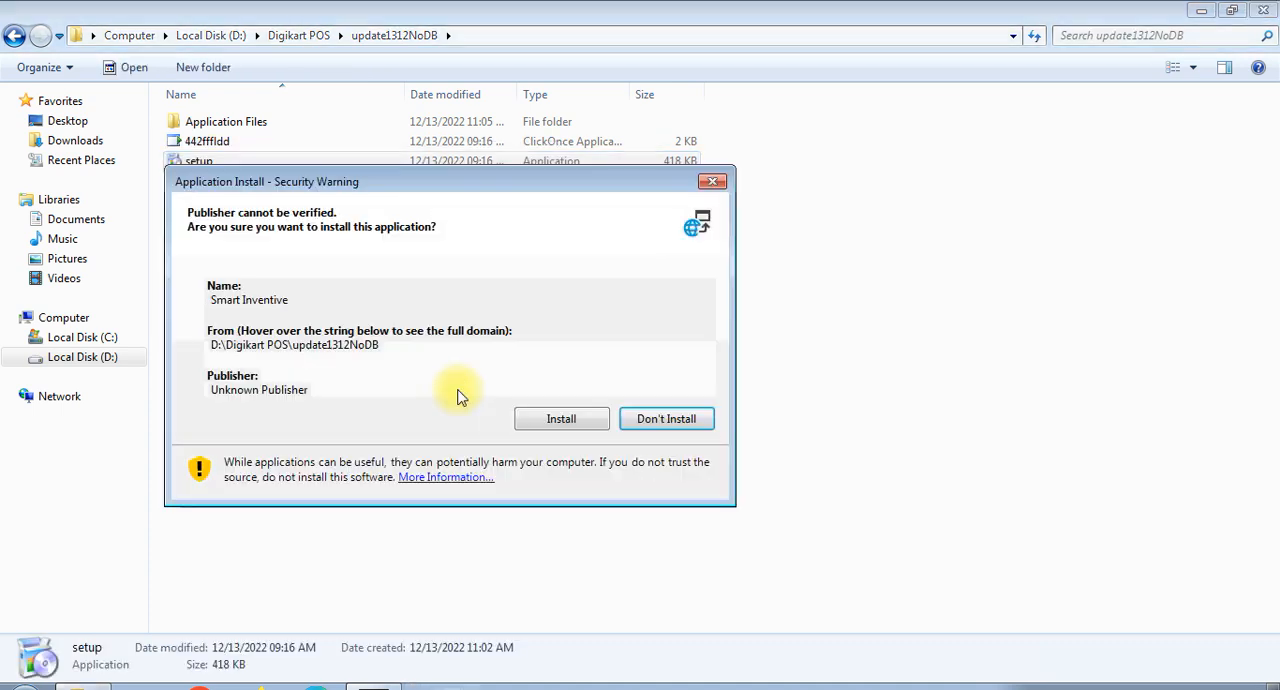
pyautogui.moveTo(437, 177); pyautogui.dragTo(612, 249)
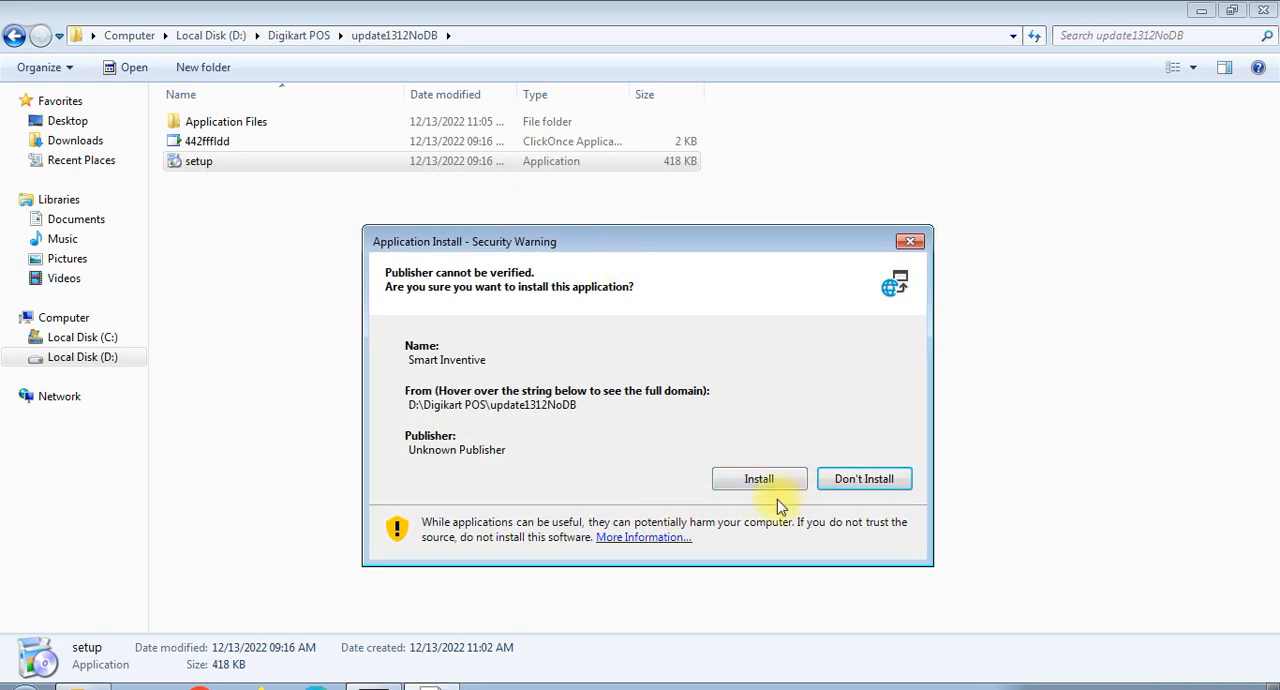
pyautogui.click(757, 480)
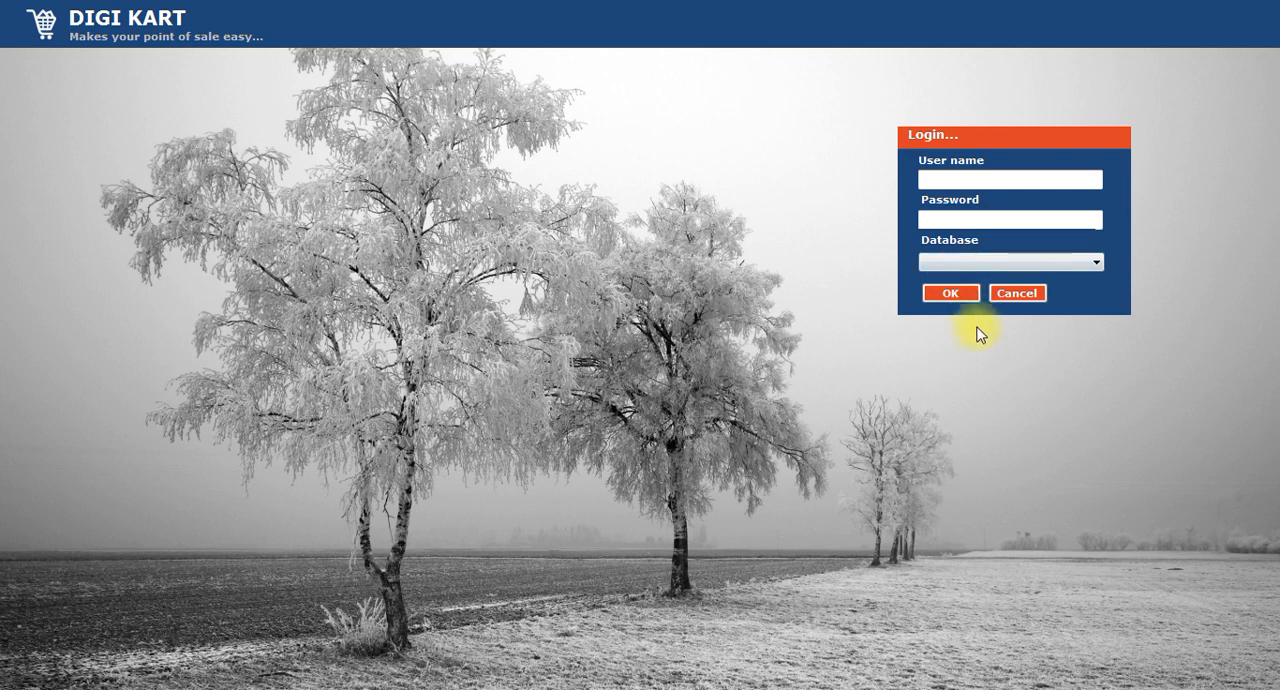
pyautogui.click(1015, 293)
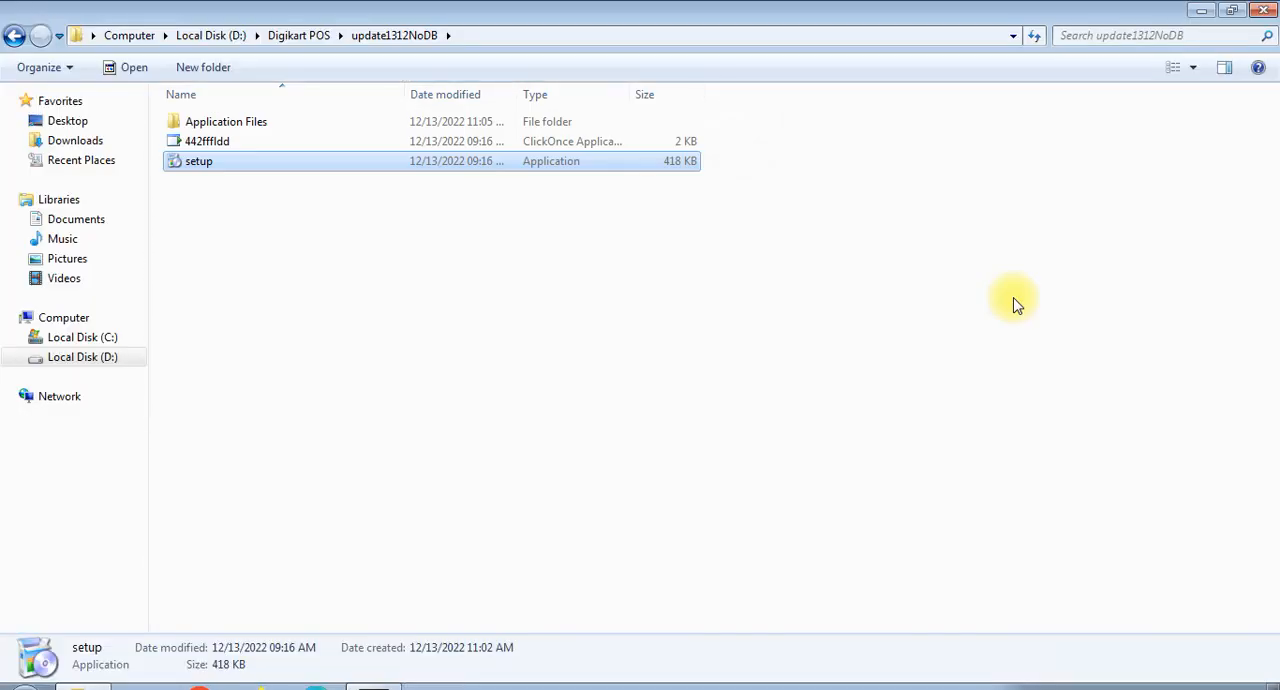
# - Copy billingbackup.sql.deploy from the Backup folder under Application Files\442fffldd_1_0_0_1985 into the update1312NoDB folder
pyautogui.click(318, 35)
pyautogui.doubleClick(222, 145)
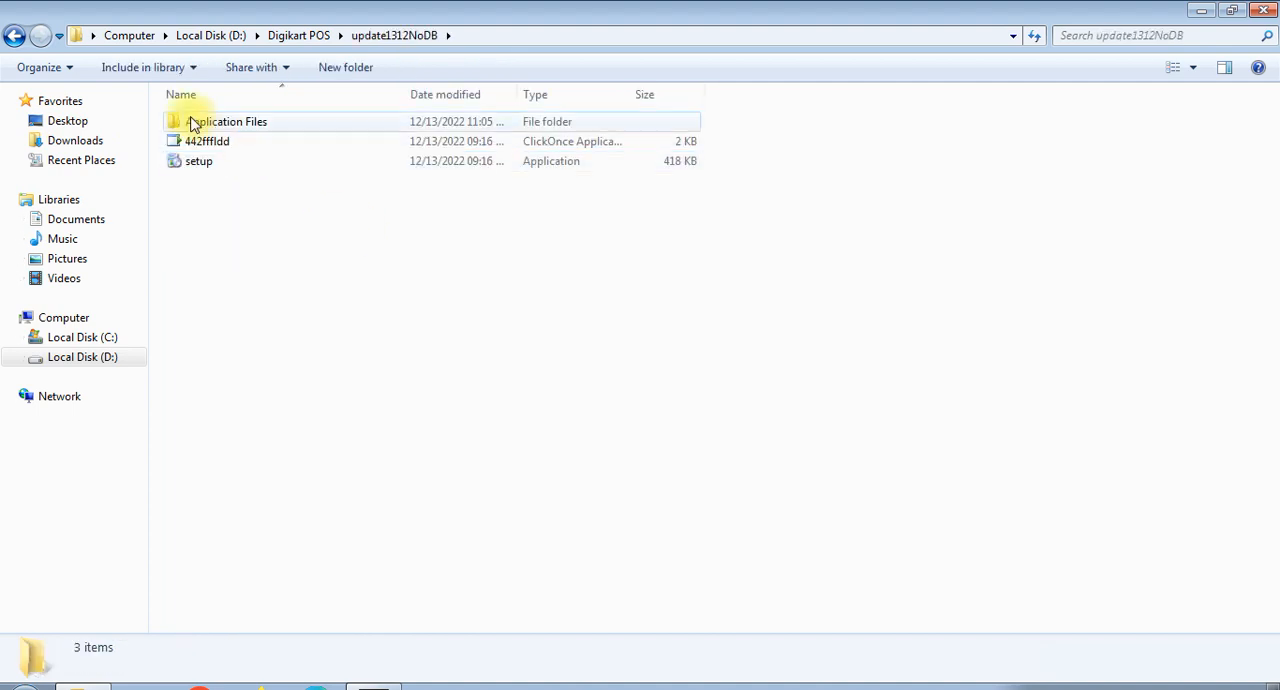
pyautogui.doubleClick(258, 127)
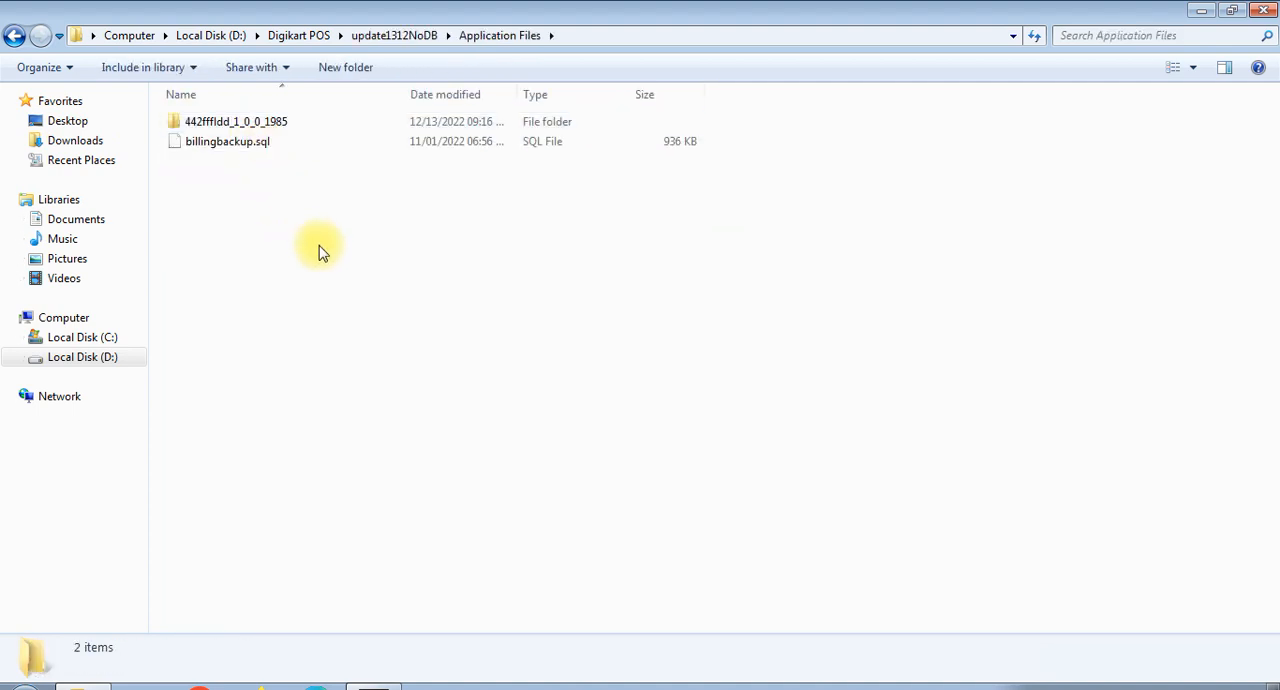
pyautogui.doubleClick(252, 127)
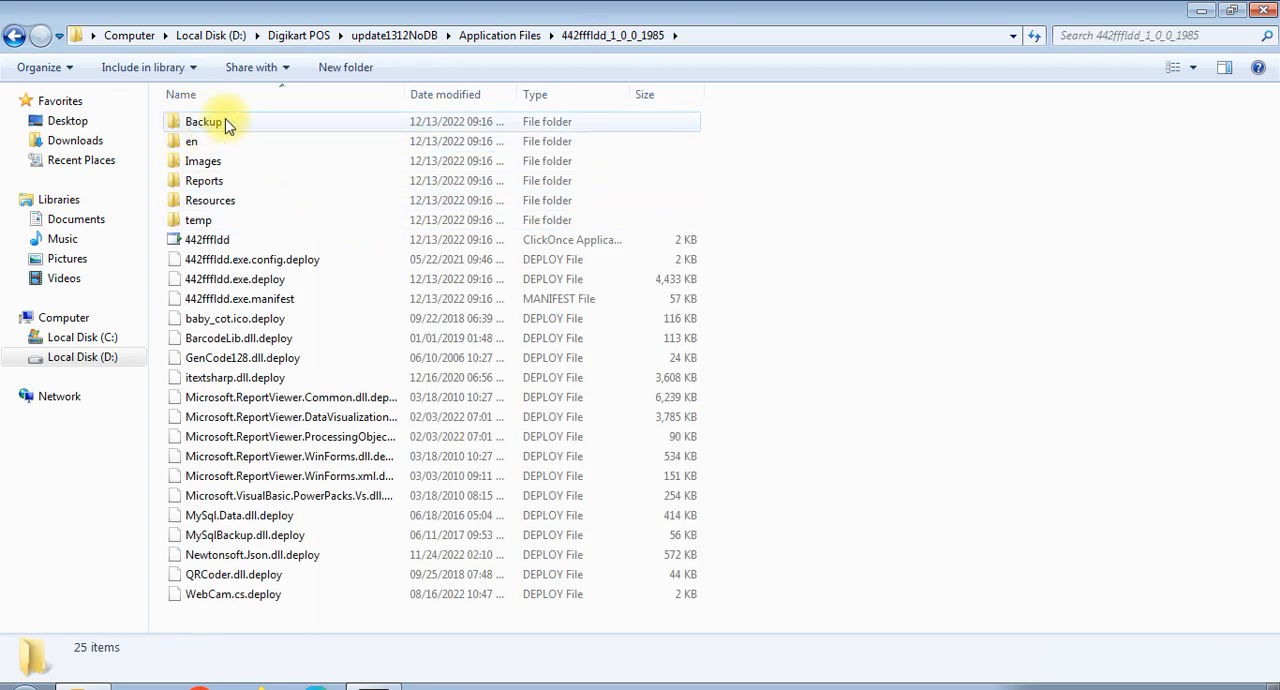
pyautogui.doubleClick(200, 124)
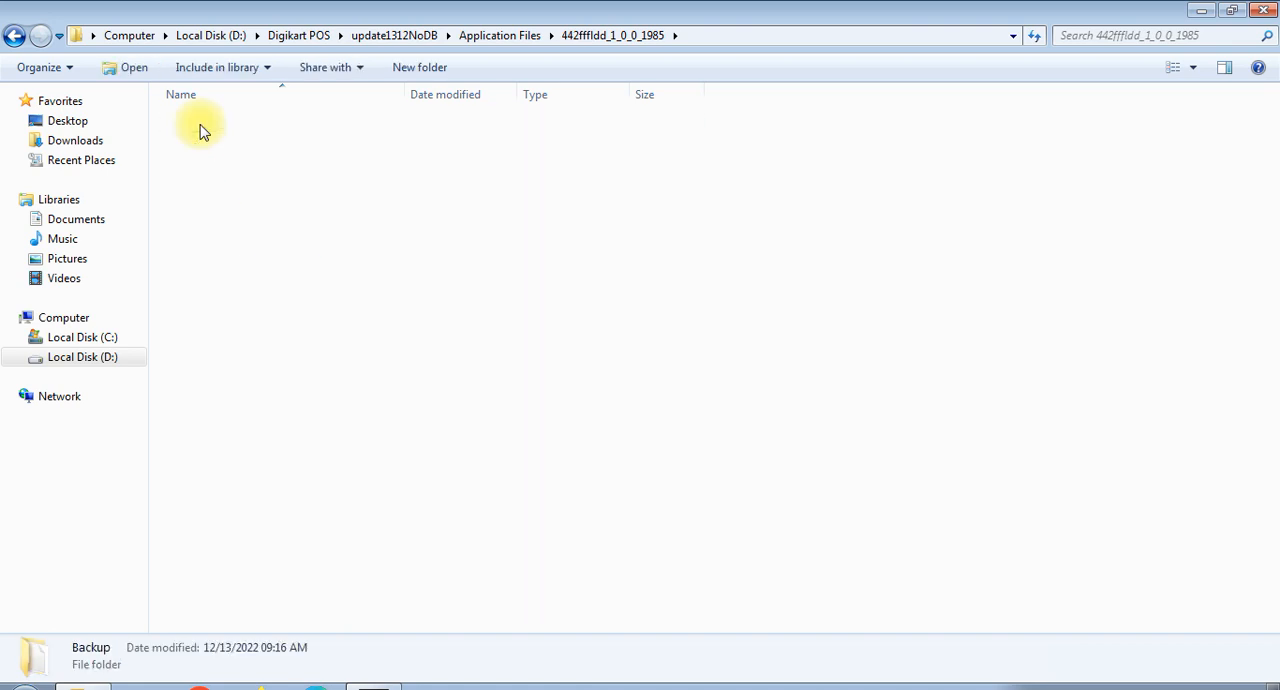
pyautogui.click(262, 127)
pyautogui.rightClick(262, 127)
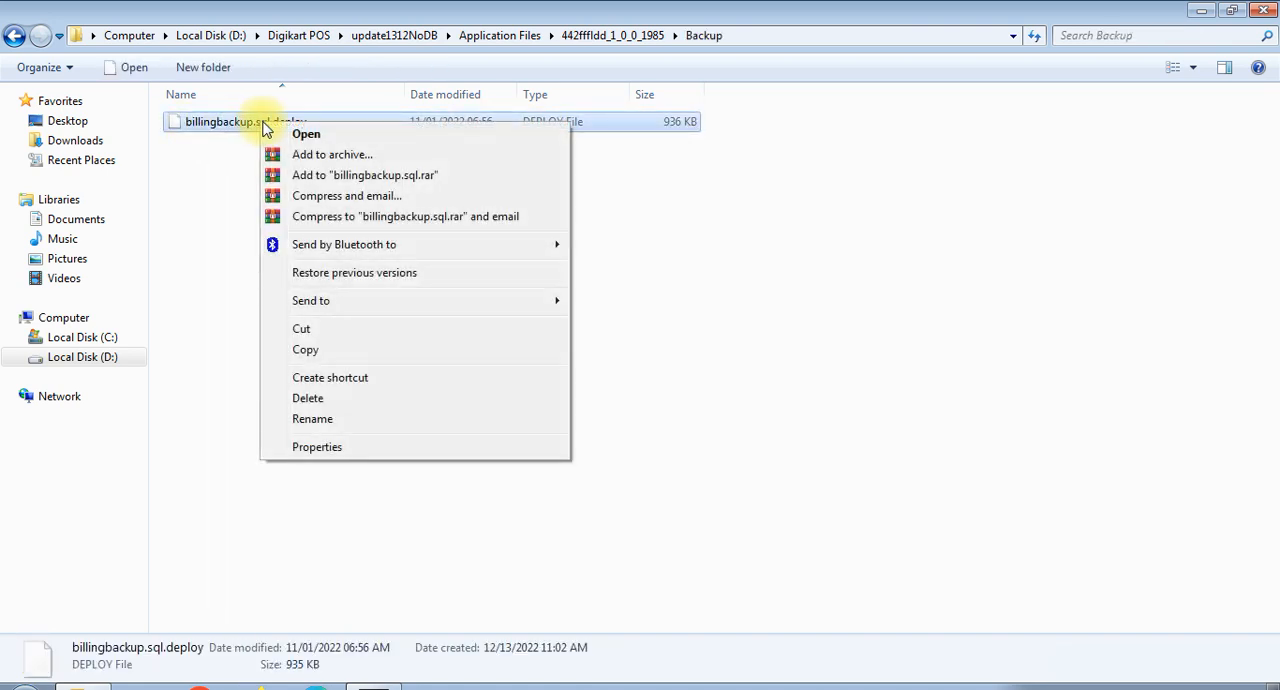
pyautogui.click(312, 352)
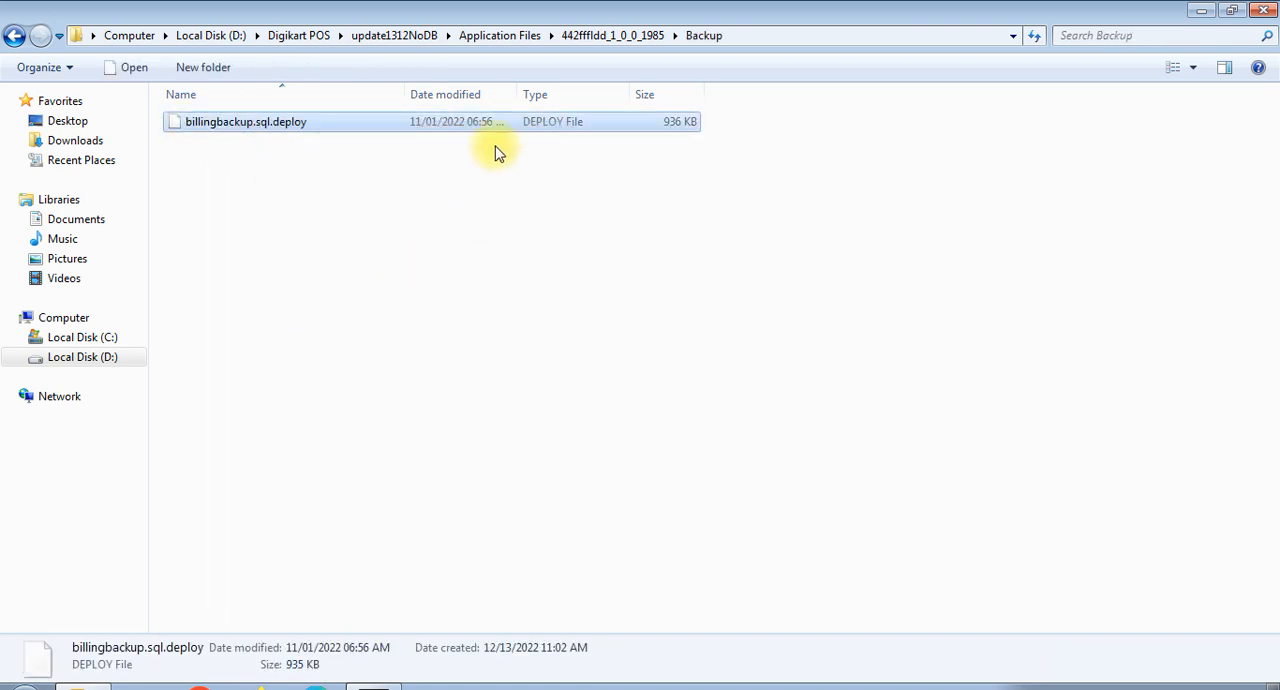
pyautogui.click(390, 40)
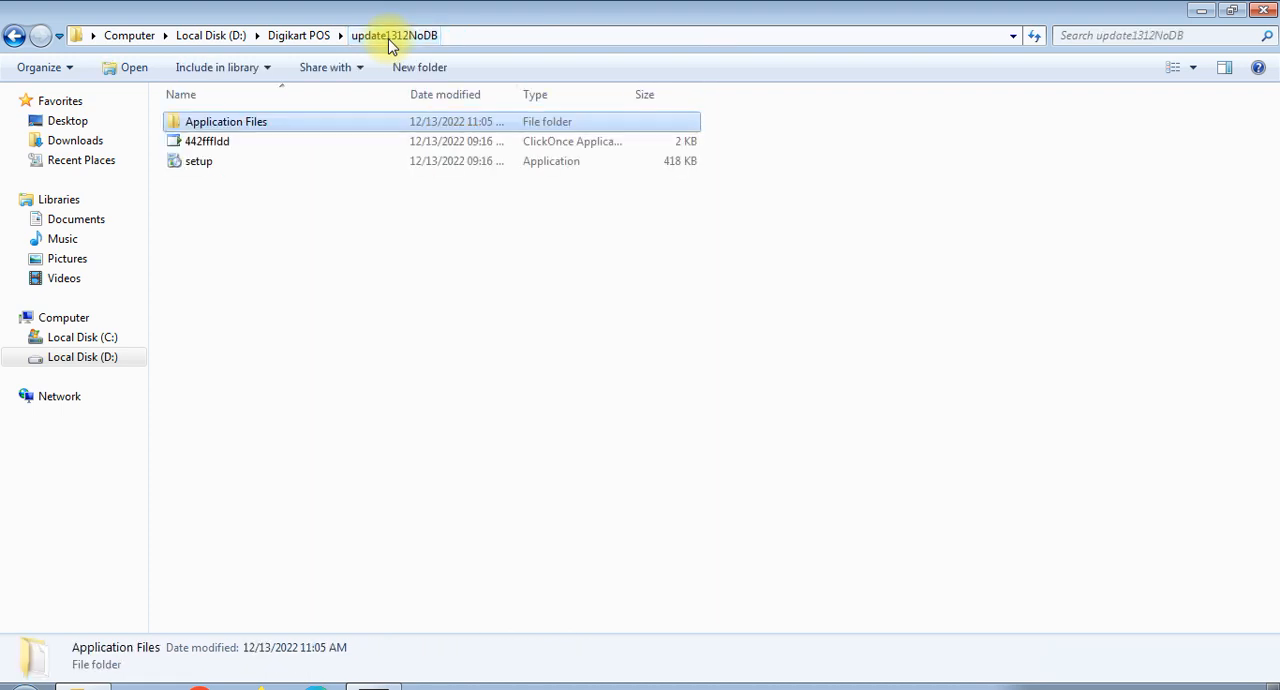
pyautogui.rightClick(286, 245)
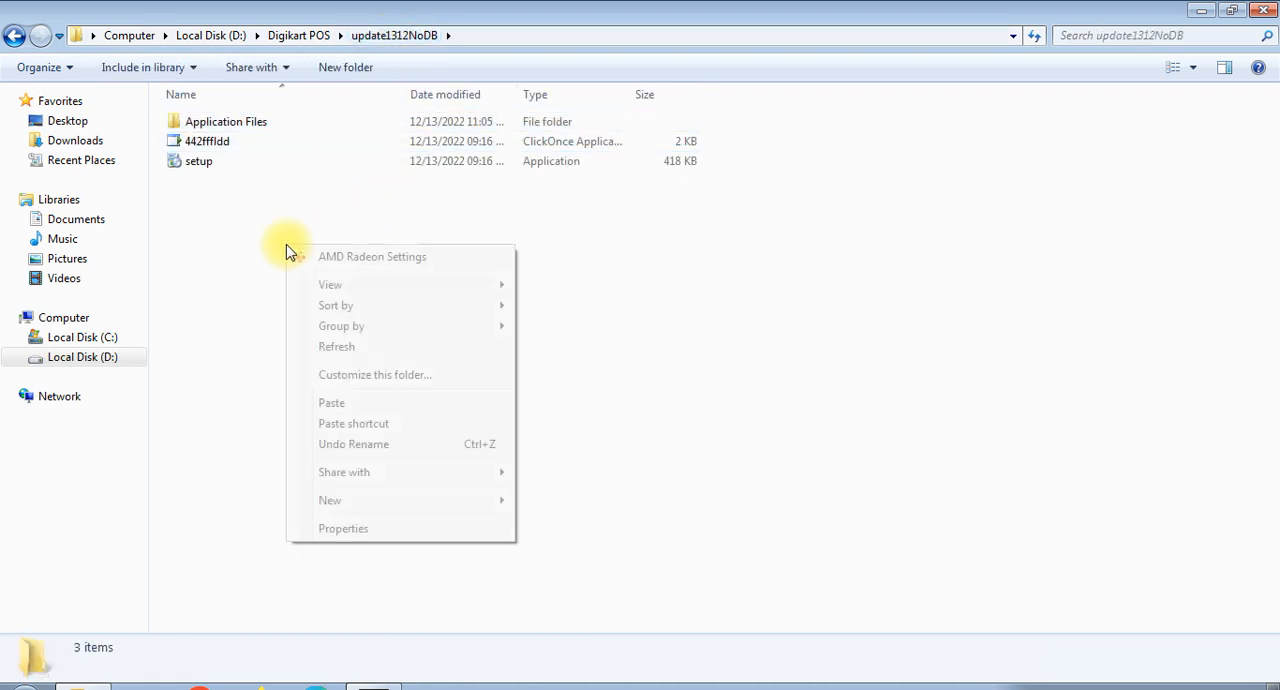
pyautogui.click(326, 402)
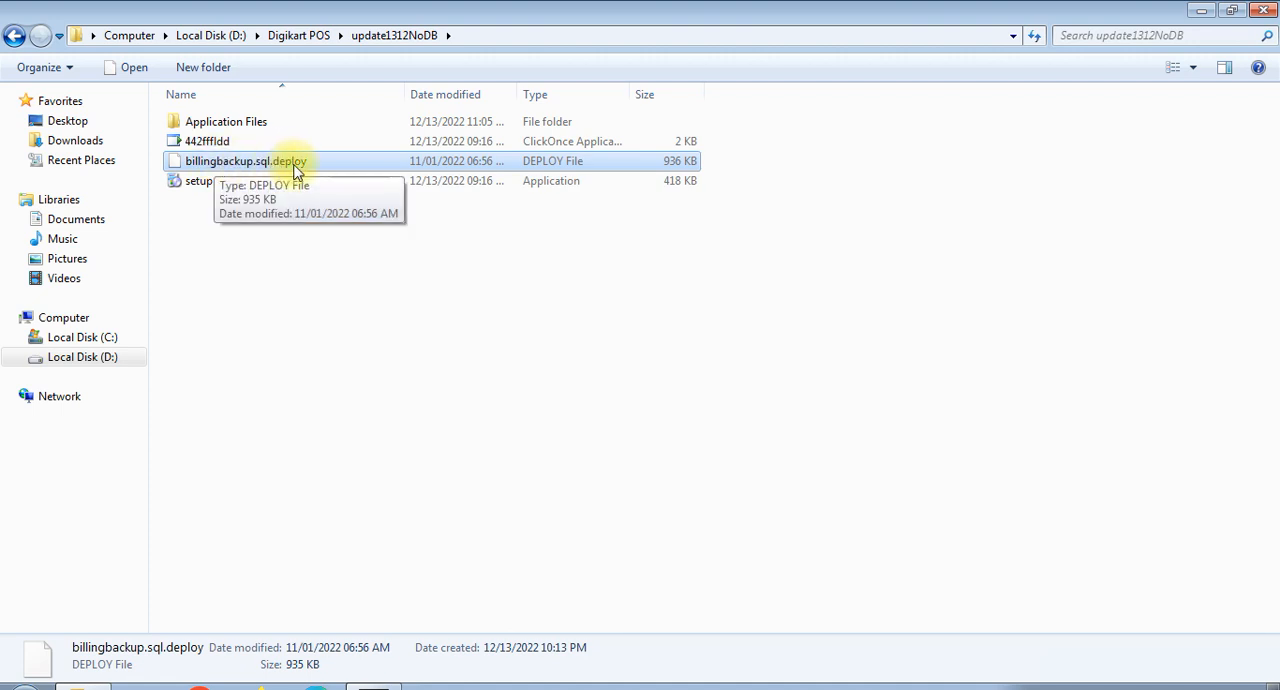
# - Rename billingbackup.sql.deploy in the update1312NoDB folder to billingbackup.sql and accept the extension change
pyautogui.rightClick(248, 165)
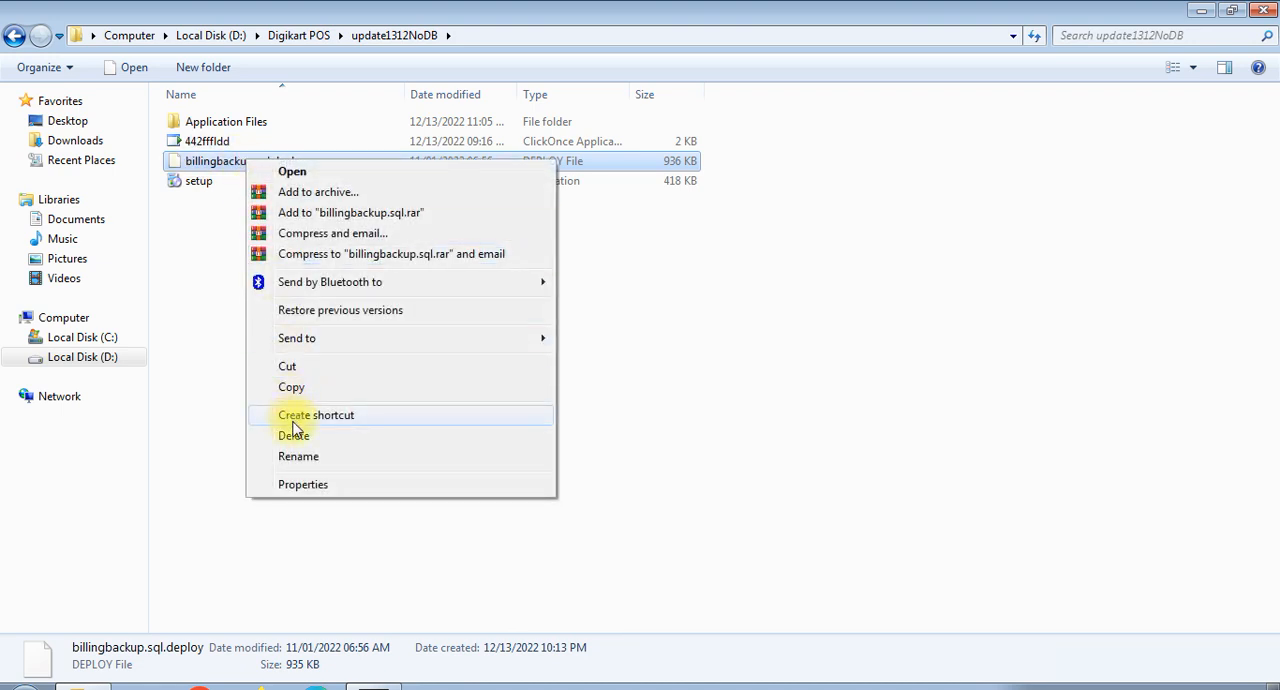
pyautogui.click(299, 457)
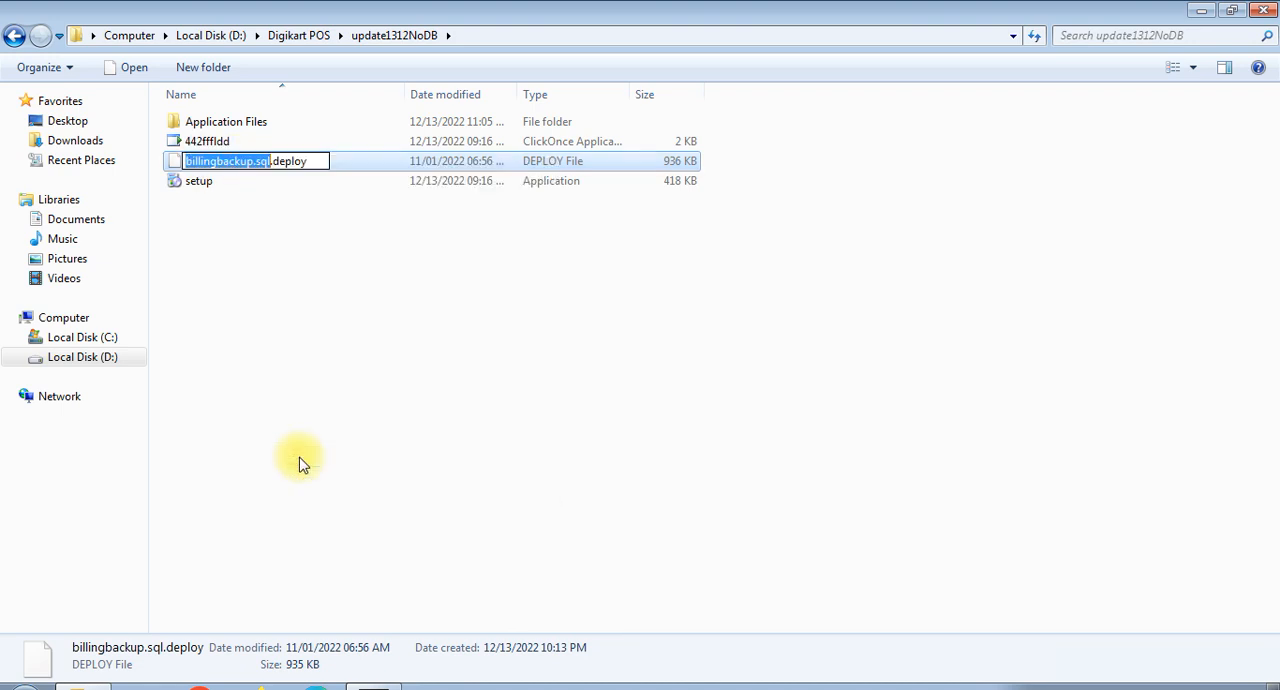
pyautogui.click(317, 161)
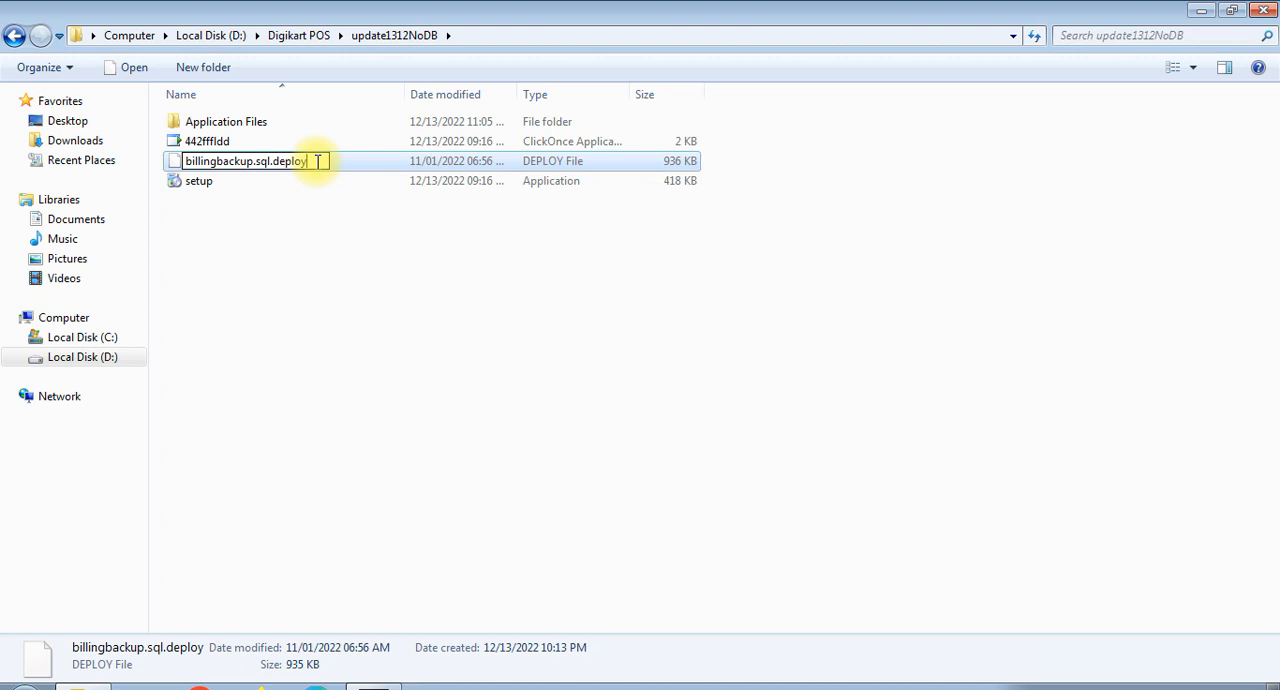
pyautogui.press('BackSpace')
pyautogui.press('BackSpace')
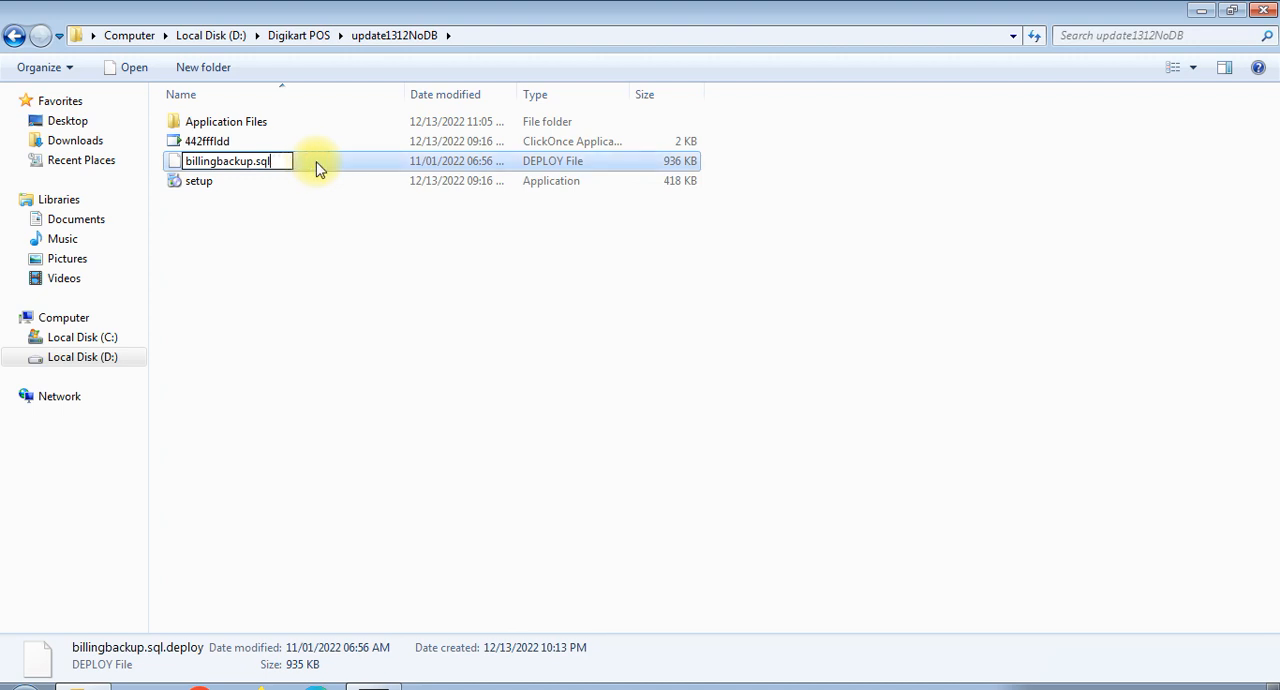
pyautogui.click(341, 318)
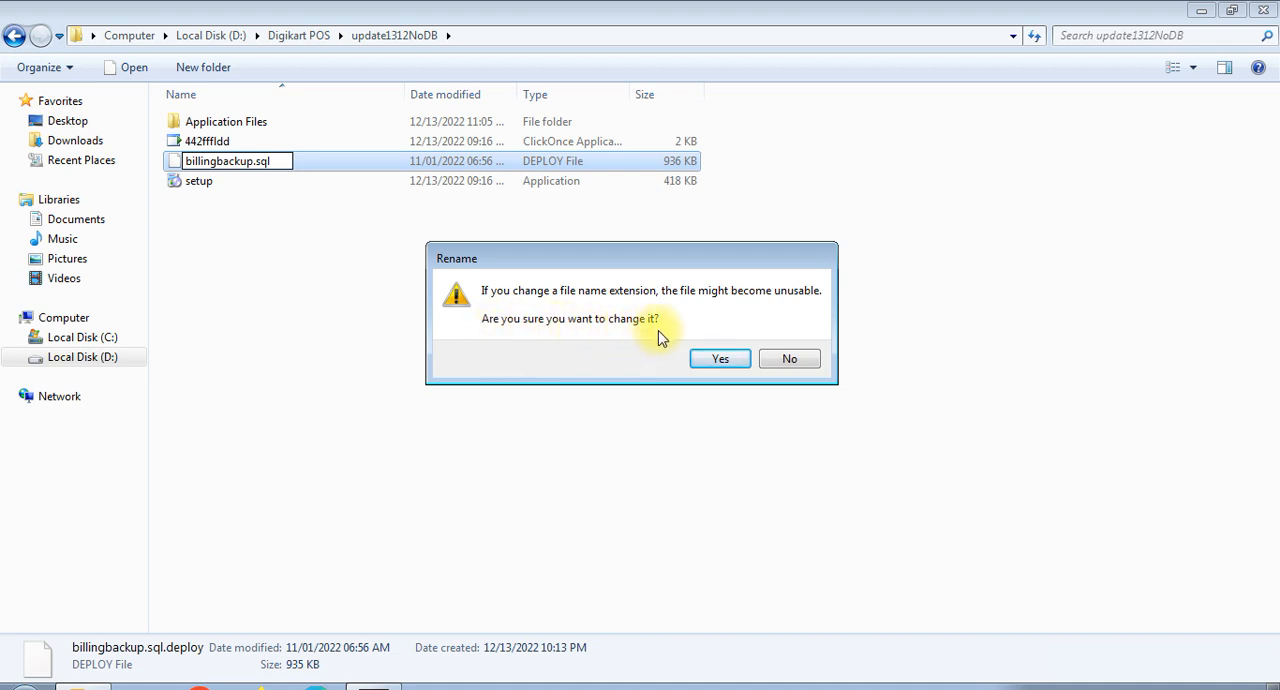
pyautogui.click(716, 360)
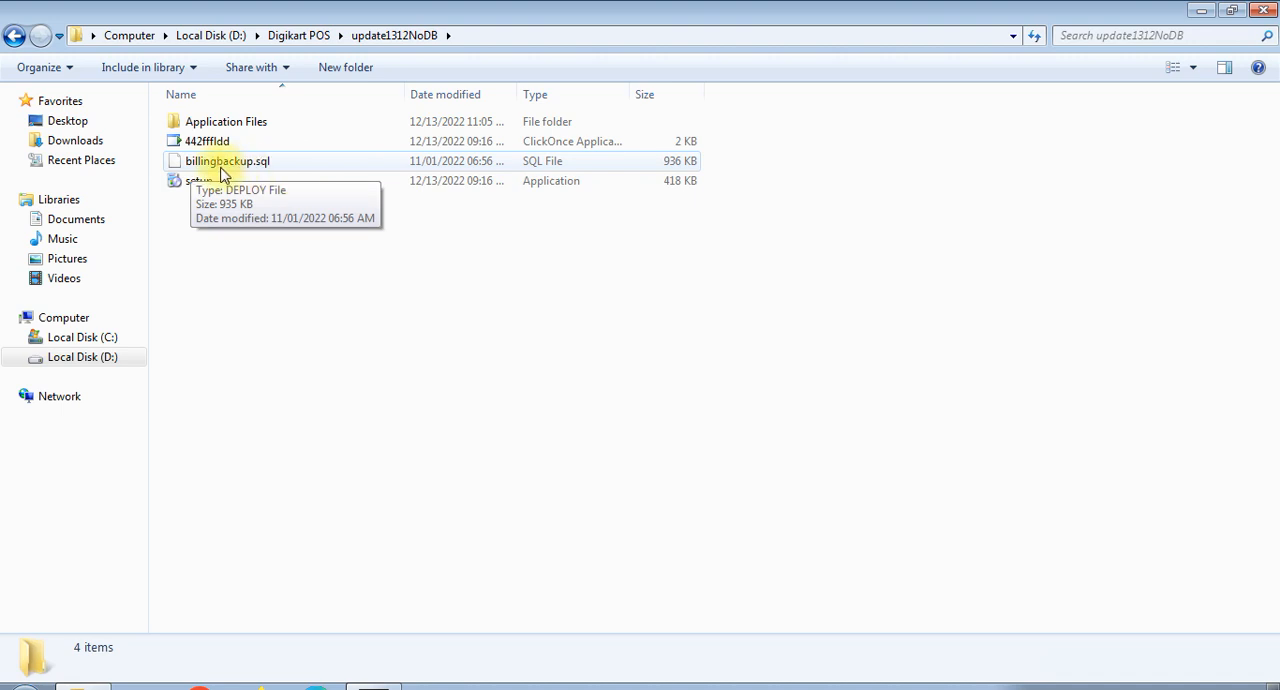
# - Open billingbackup.sql in Notepad, copy its entire contents, and close both the file and the folder window
pyautogui.click(222, 171)
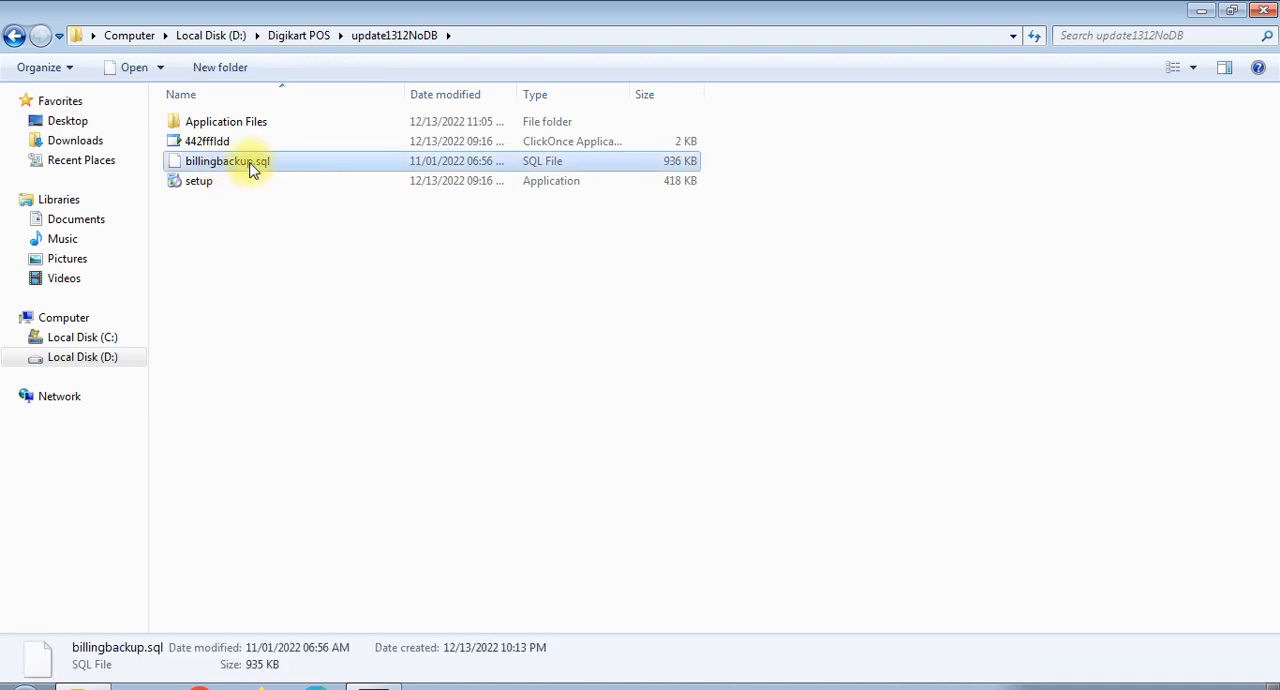
pyautogui.rightClick(251, 164)
pyautogui.click(289, 218)
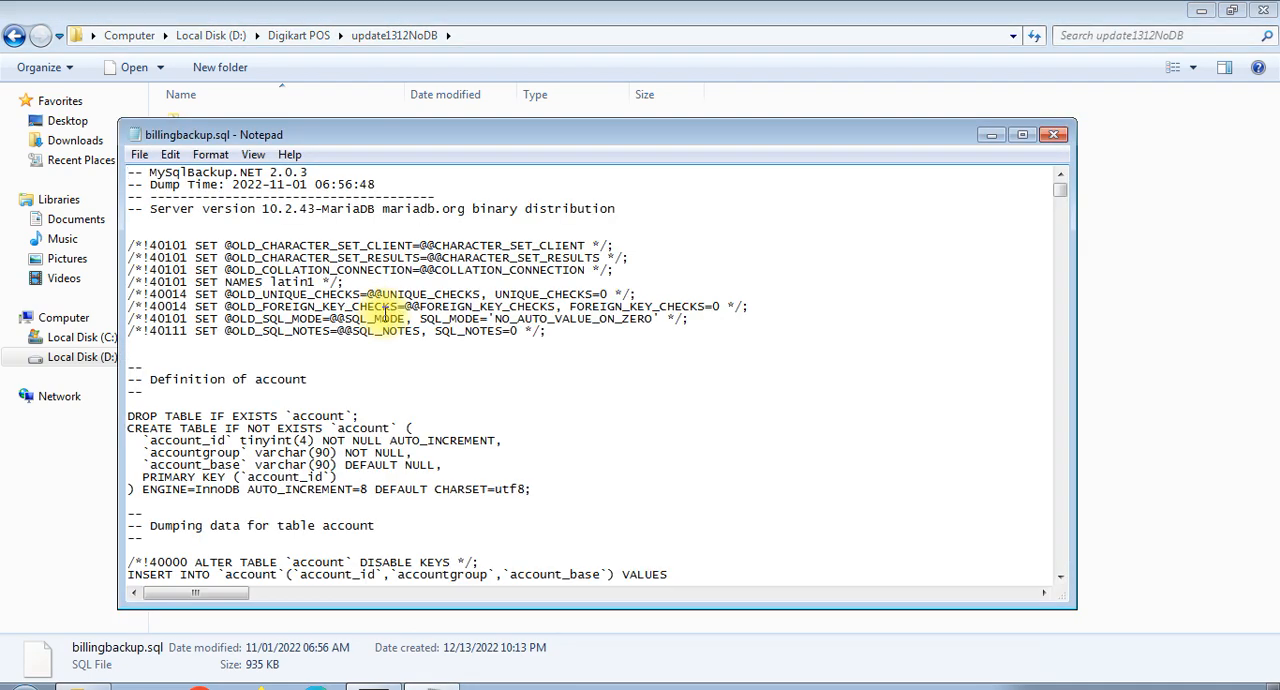
pyautogui.hotkey('ctrl', 'a')
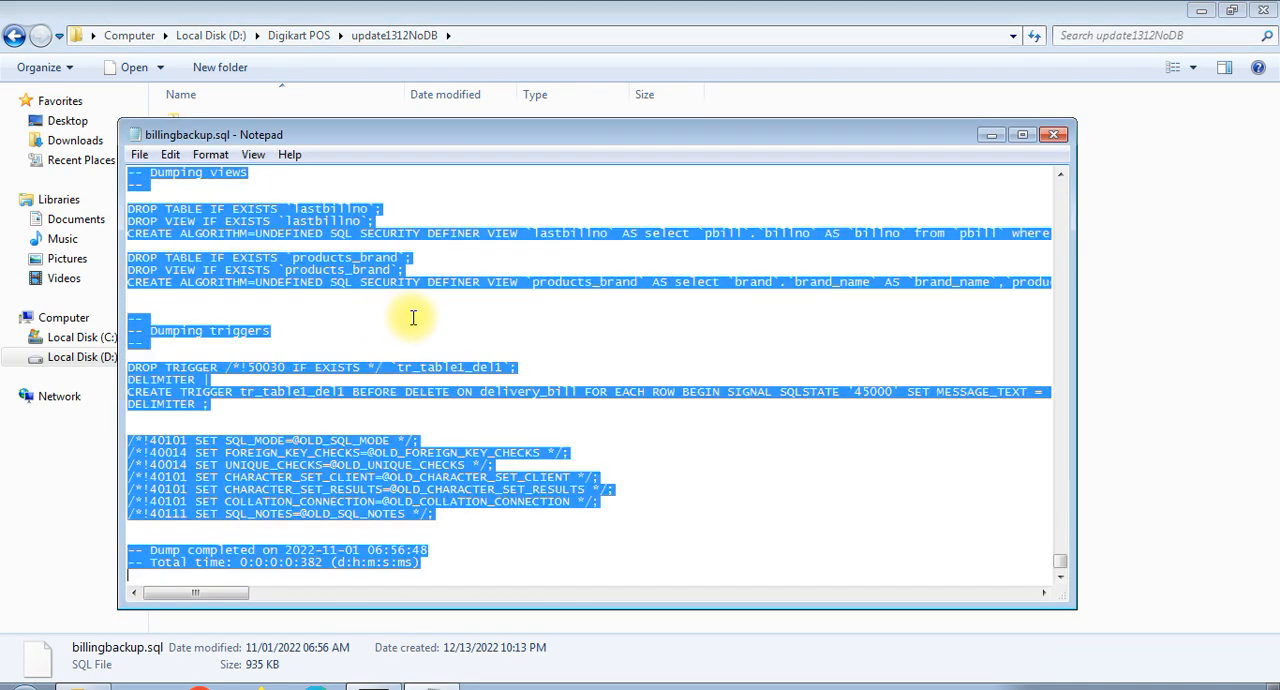
pyautogui.rightClick(341, 270)
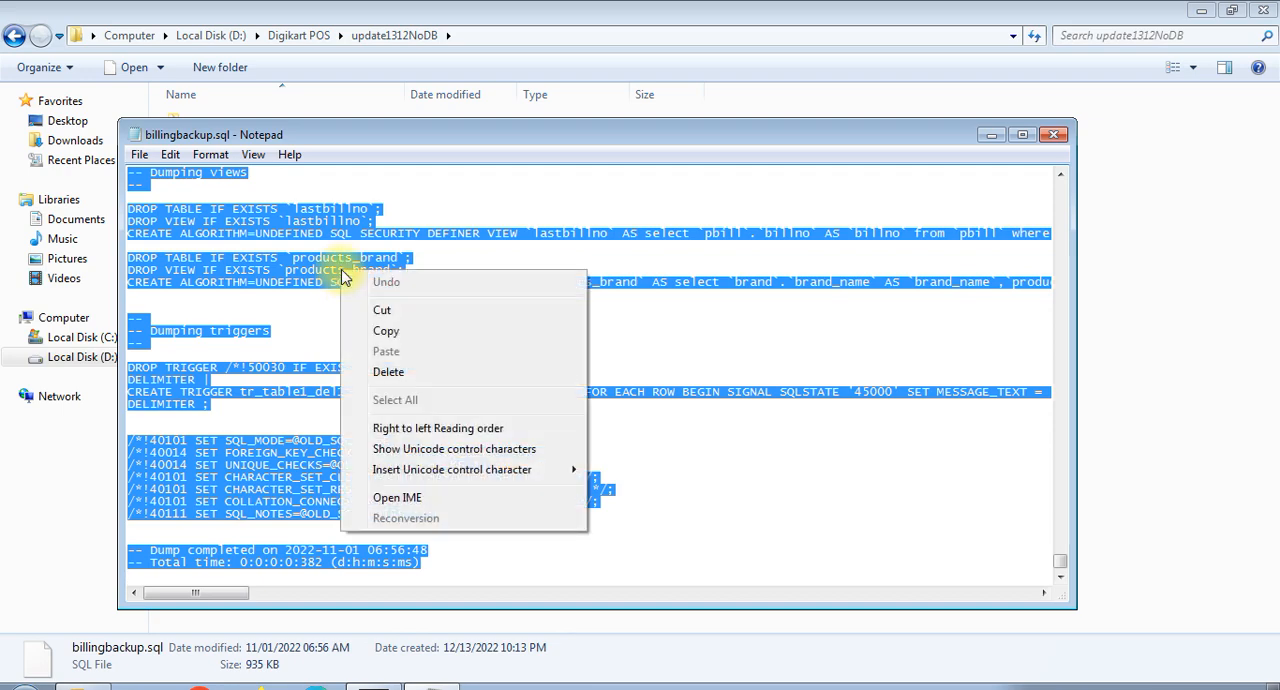
pyautogui.click(385, 331)
pyautogui.click(1053, 134)
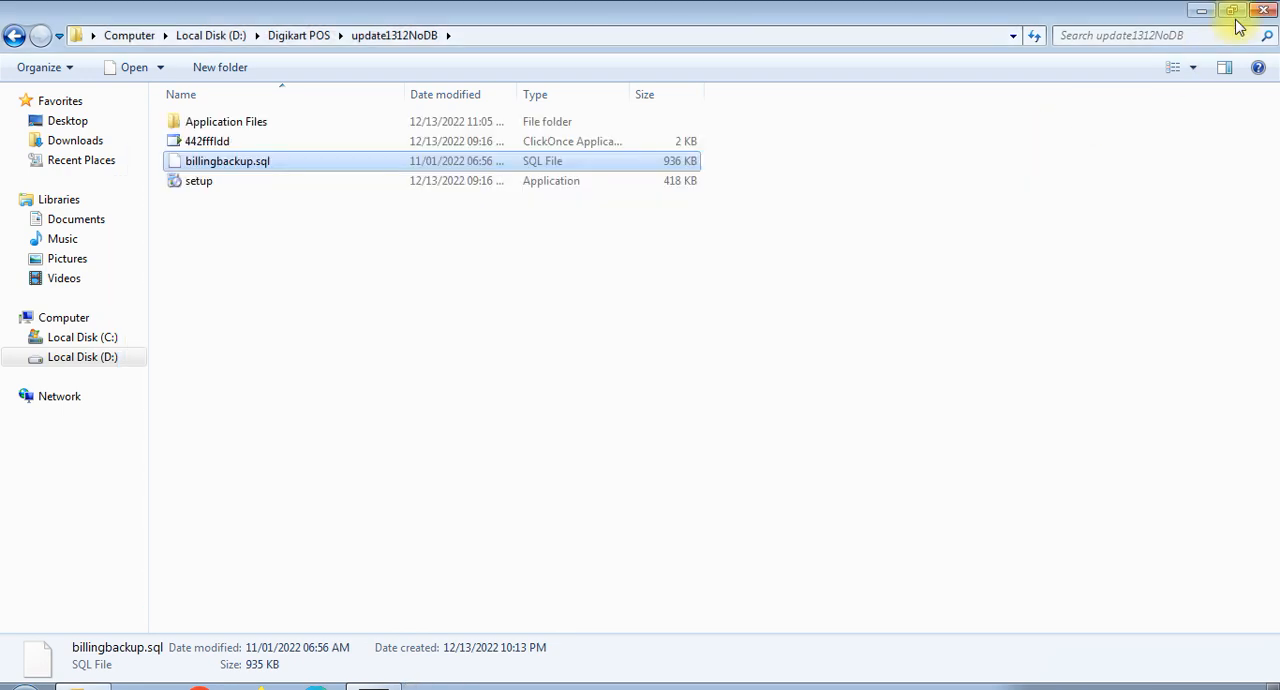
pyautogui.click(1263, 10)
# - Show the desktop icons and move the HeidiSQL shortcut to an empty area of the desktop
pyautogui.rightClick(500, 306)
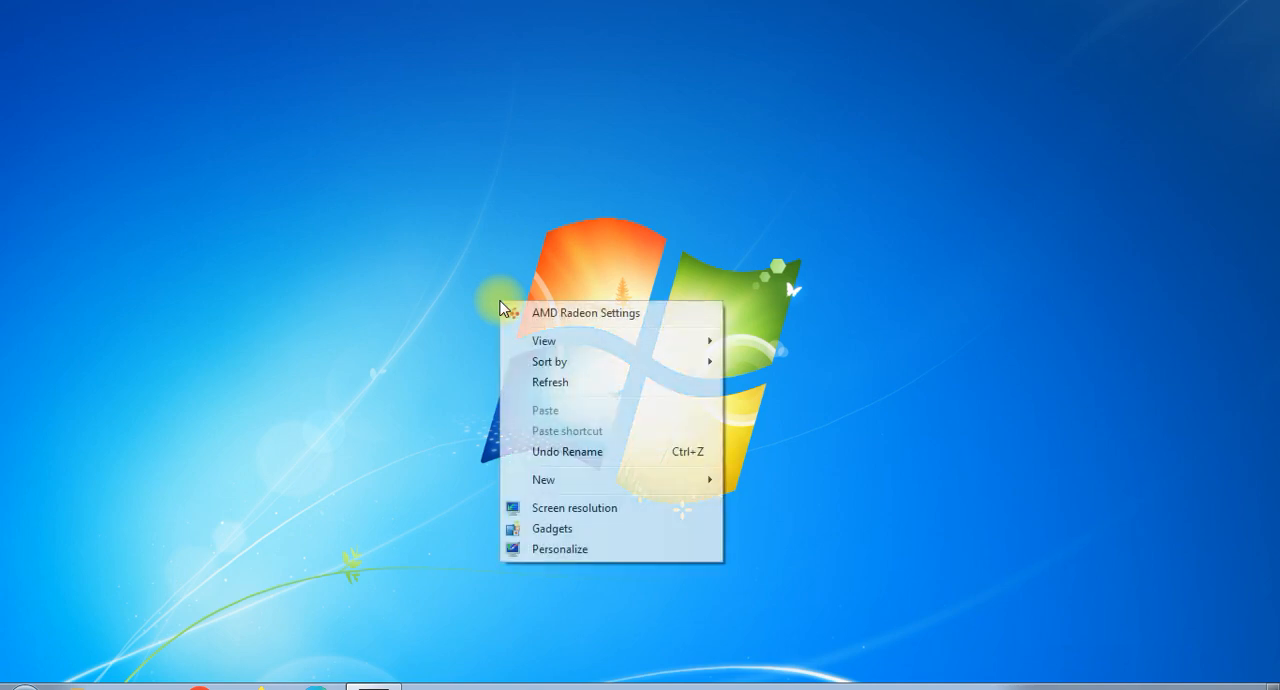
pyautogui.moveTo(606, 346)
pyautogui.click(785, 462)
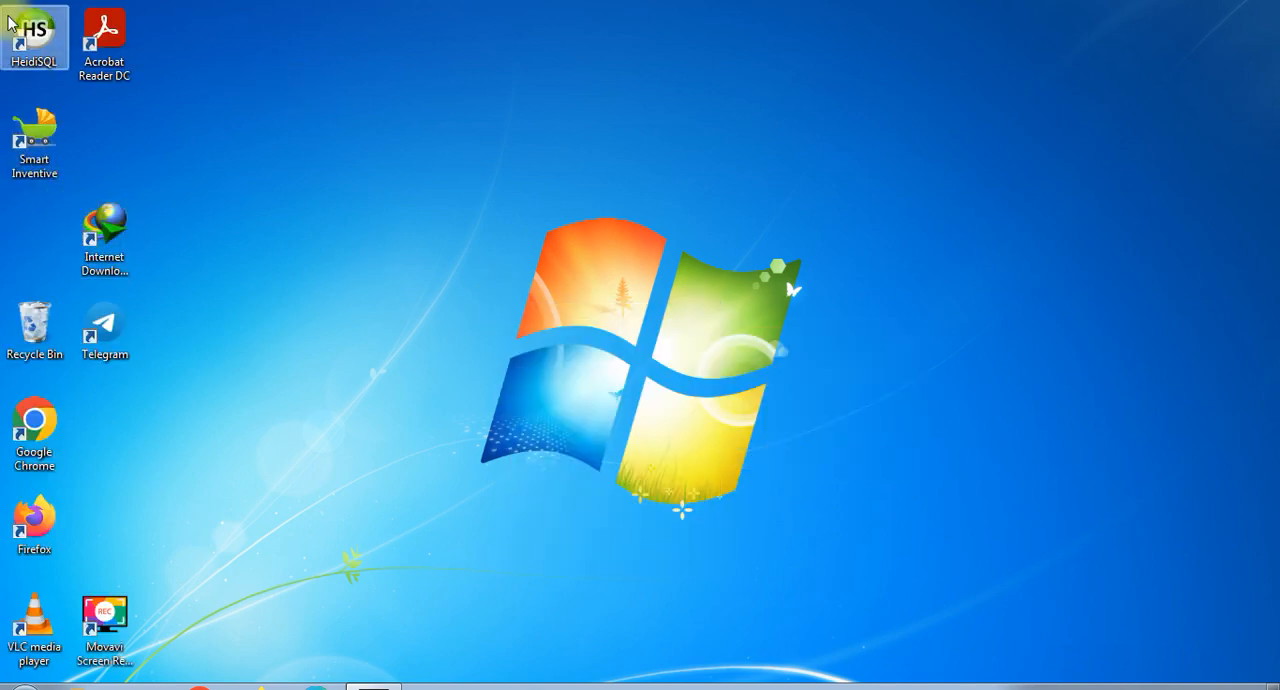
pyautogui.moveTo(10, 24); pyautogui.dragTo(640, 322)
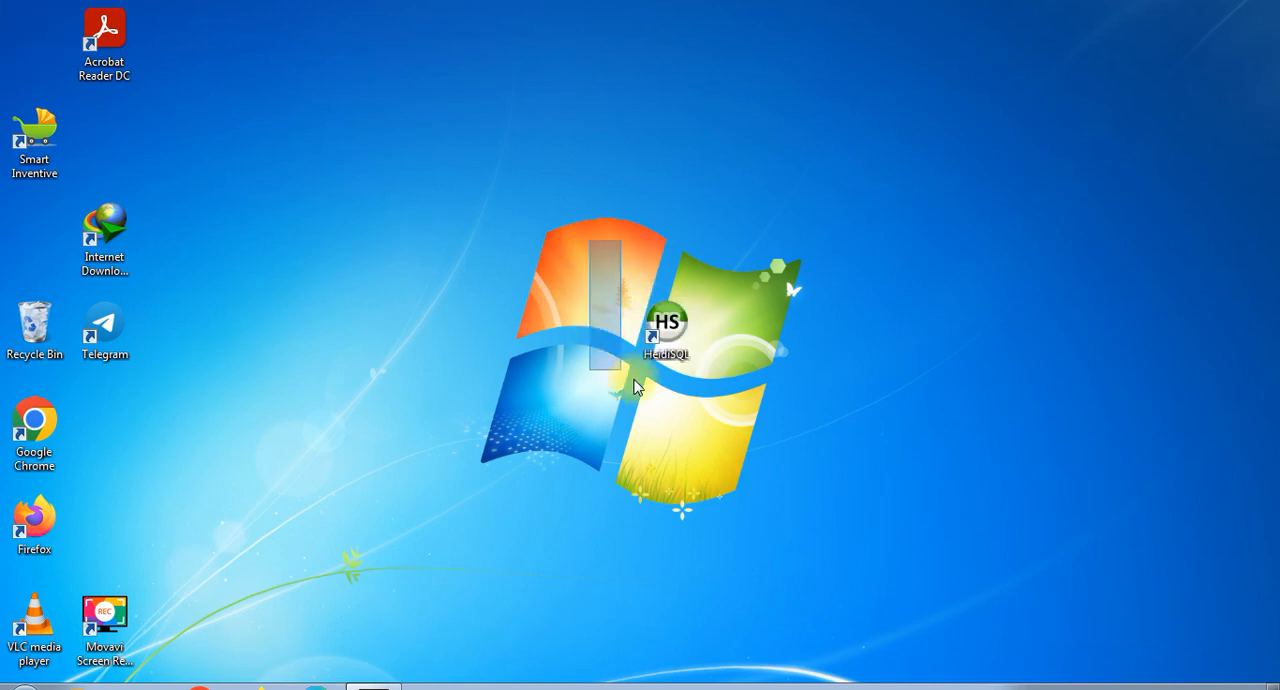
pyautogui.moveTo(650, 318); pyautogui.dragTo(932, 318)
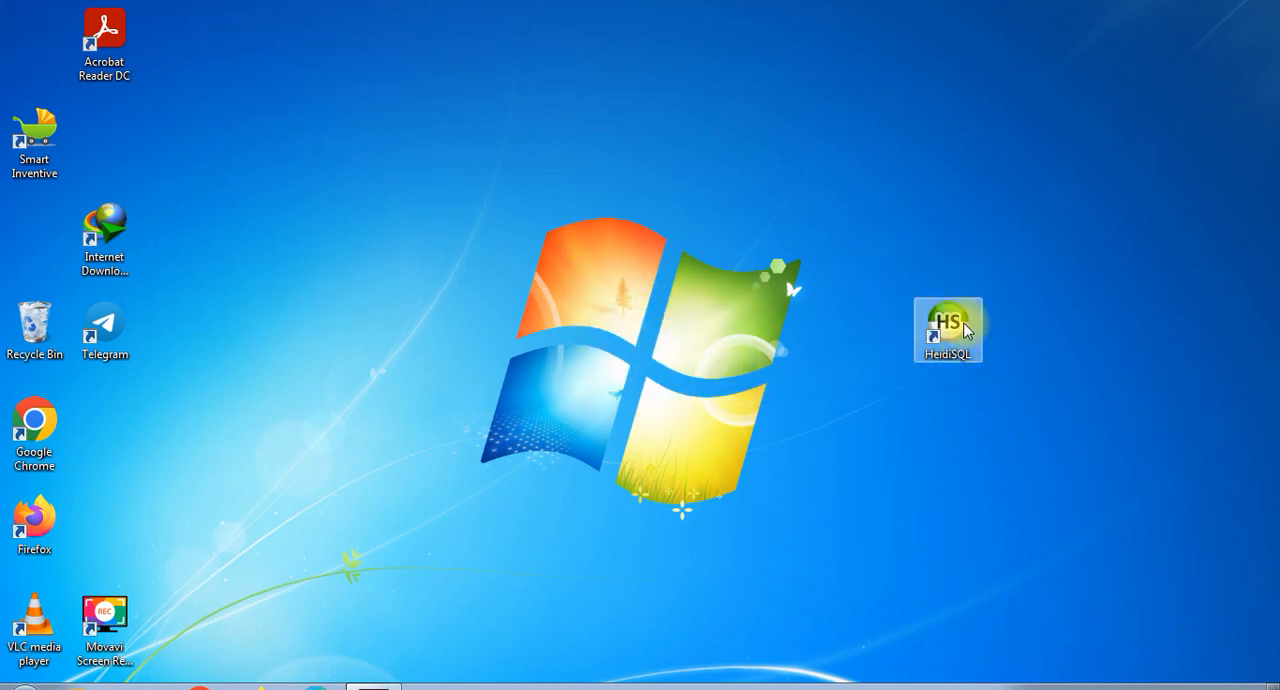
# - Launch HeidiSQL and connect with the Unnamed session to 127.0.0.1 as root
pyautogui.doubleClick(963, 327)
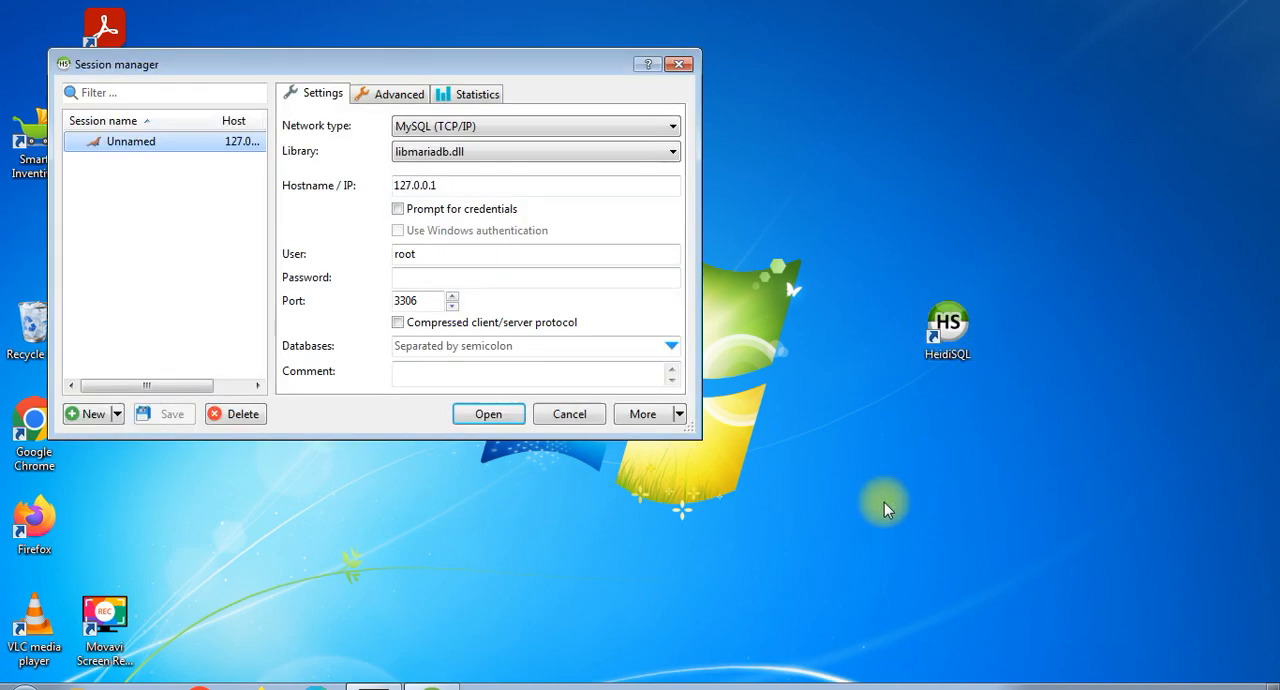
pyautogui.moveTo(374, 63); pyautogui.dragTo(542, 105)
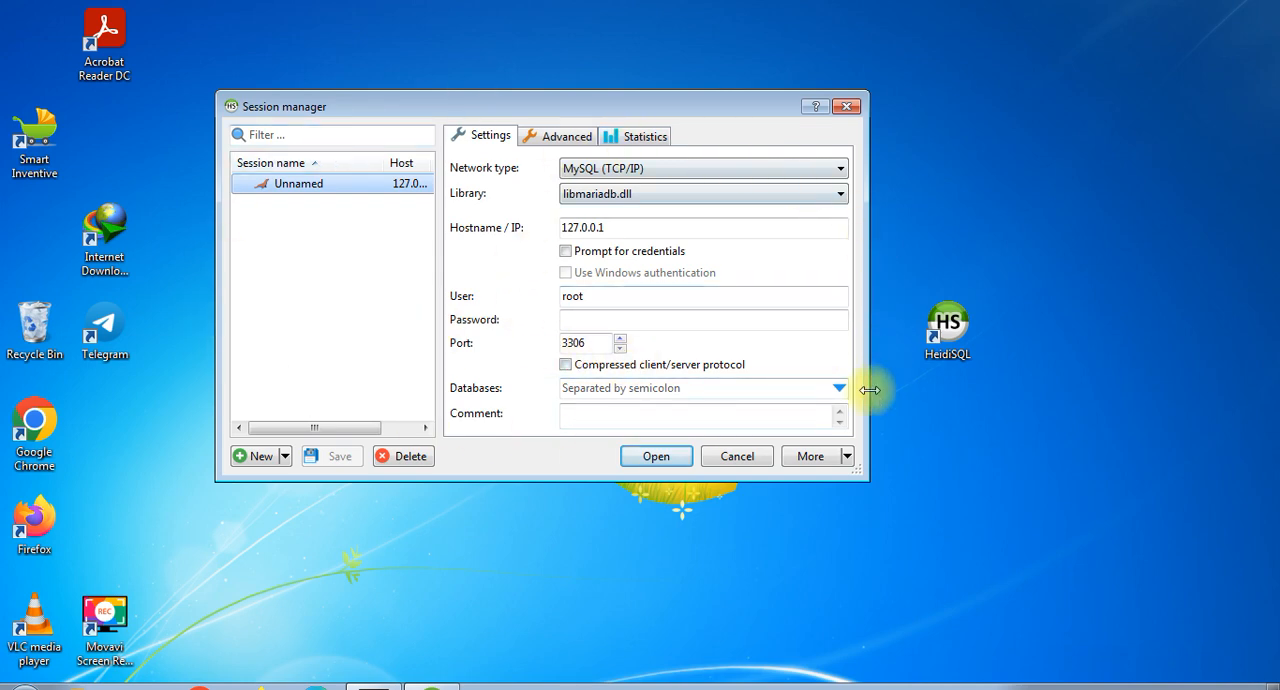
pyautogui.click(643, 462)
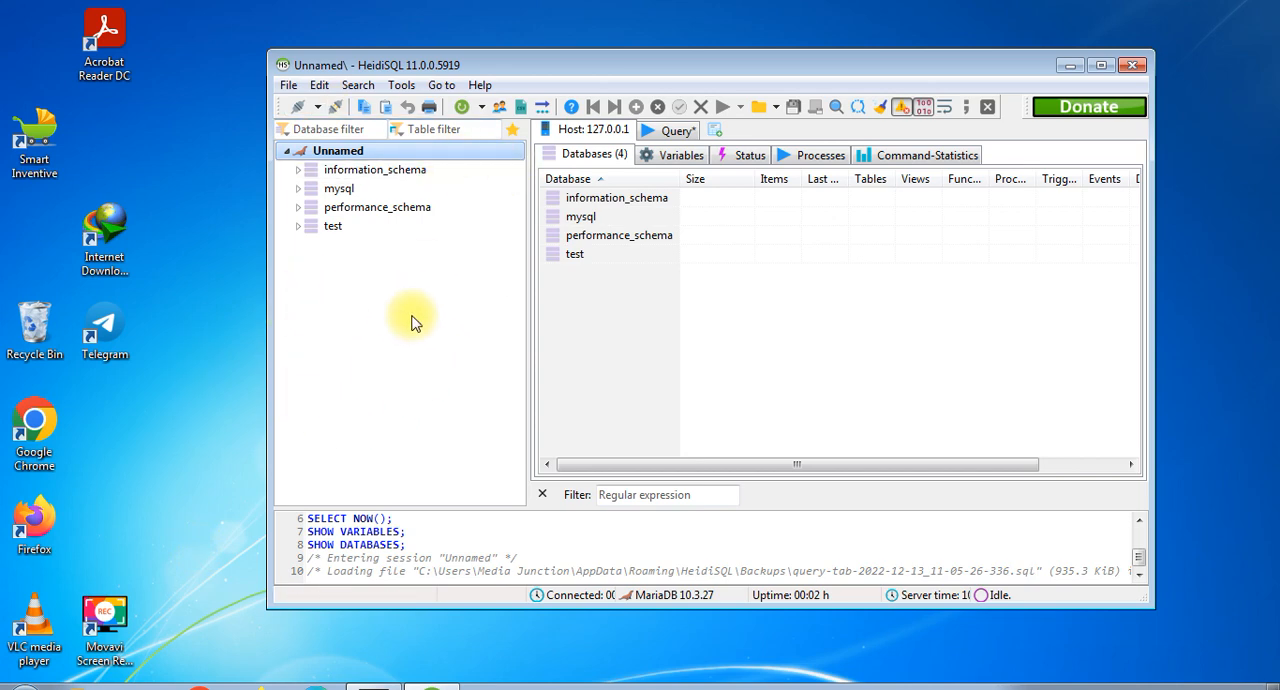
# - Create a new database named bill_pos with the utf8_general_ci collation
pyautogui.rightClick(323, 311)
pyautogui.moveTo(338, 396)
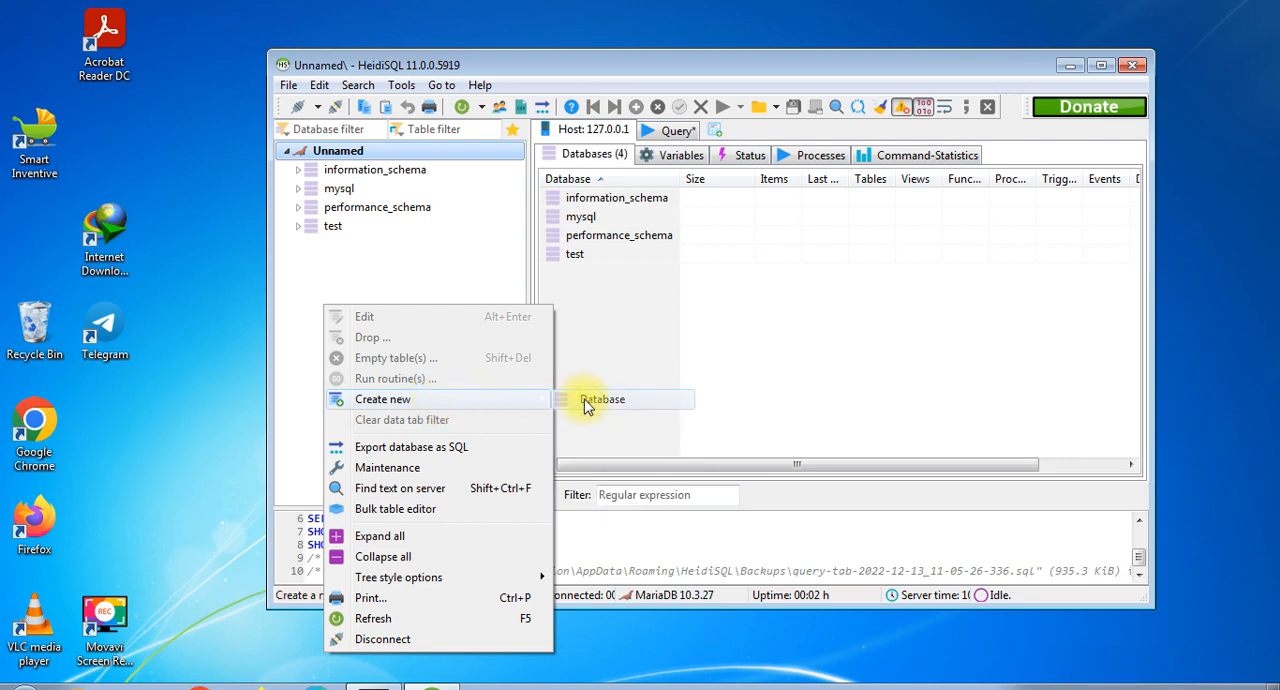
pyautogui.click(584, 402)
pyautogui.write('bi')
pyautogui.write('ll')
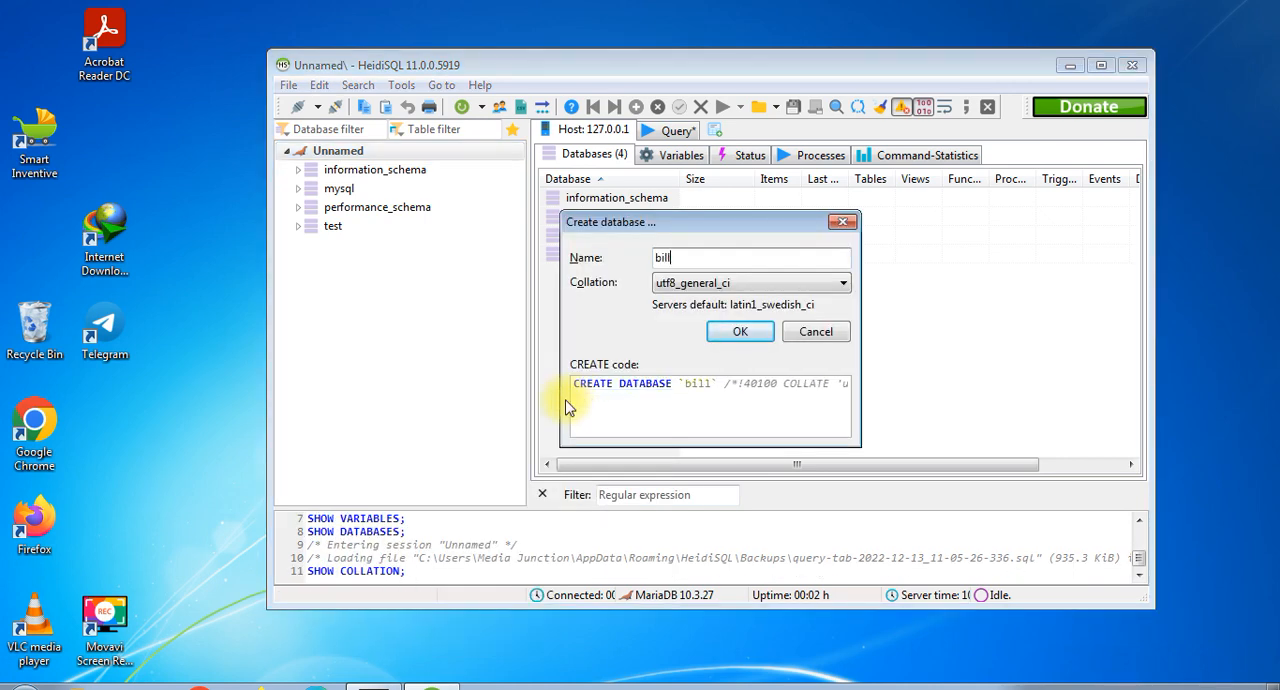
pyautogui.write('_pos')
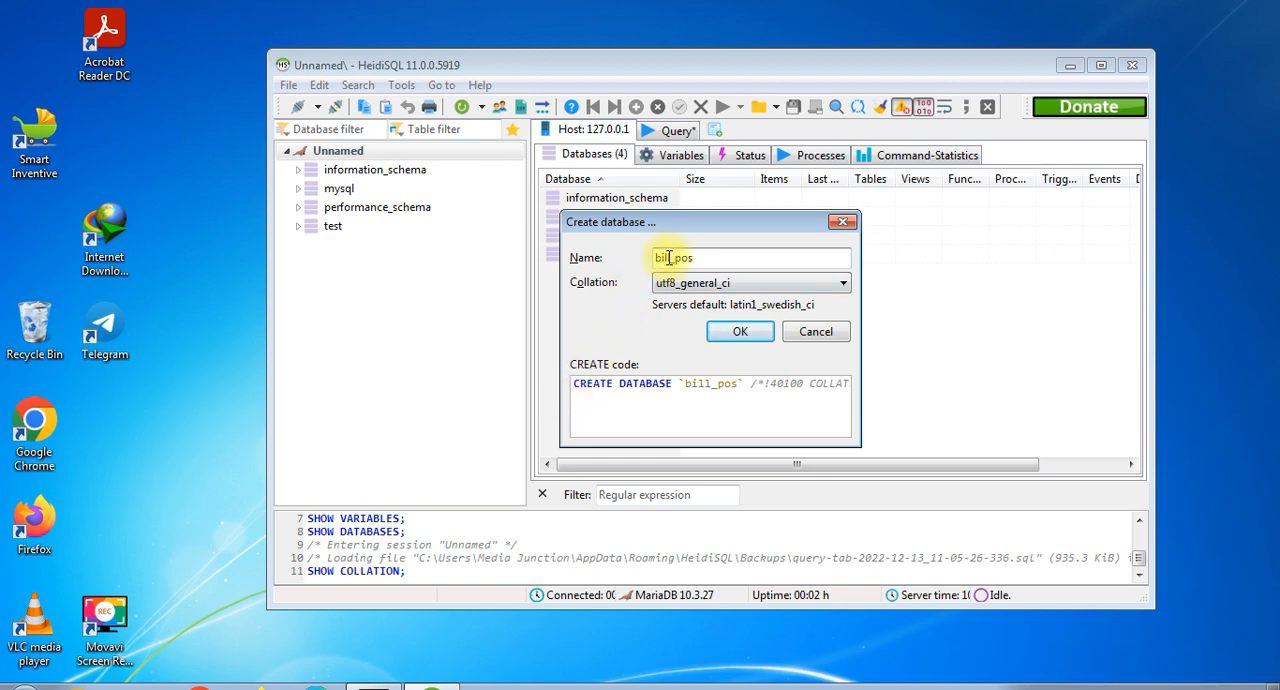
pyautogui.moveTo(672, 258); pyautogui.dragTo(651, 258)
pyautogui.click(714, 263)
pyautogui.click(747, 333)
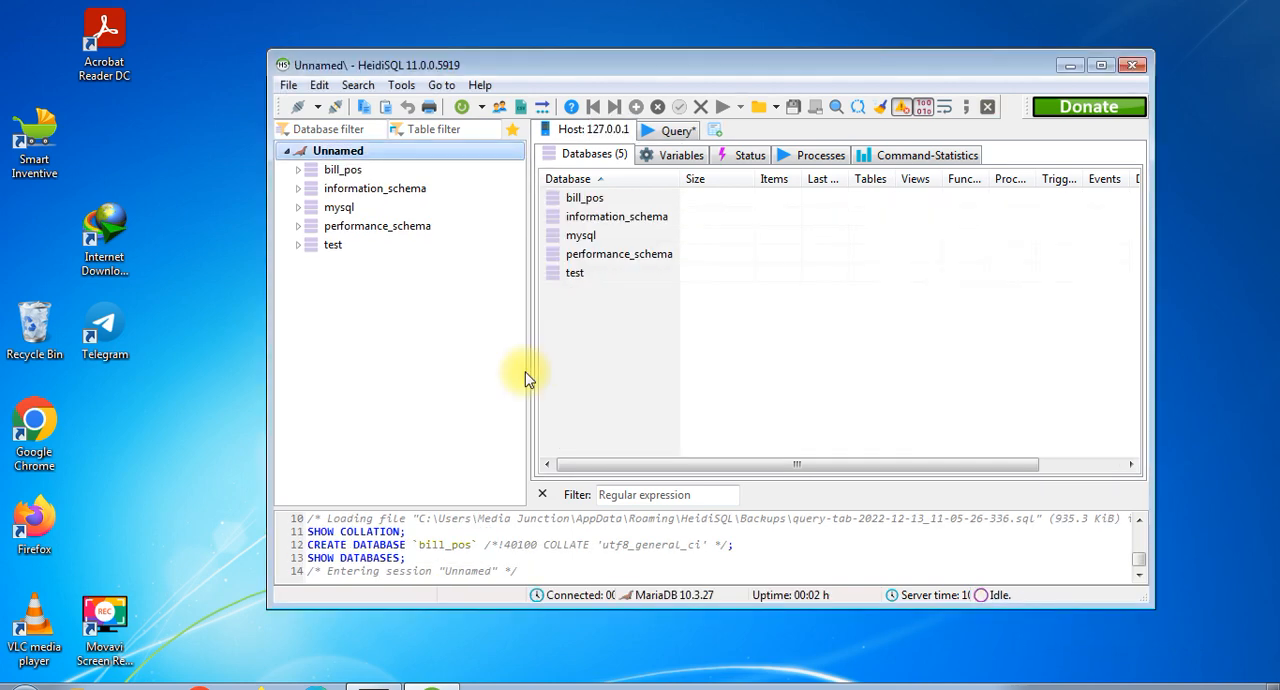
# - Select the bill_pos database and execute the billing backup SQL script from the query editor on it
pyautogui.click(345, 172)
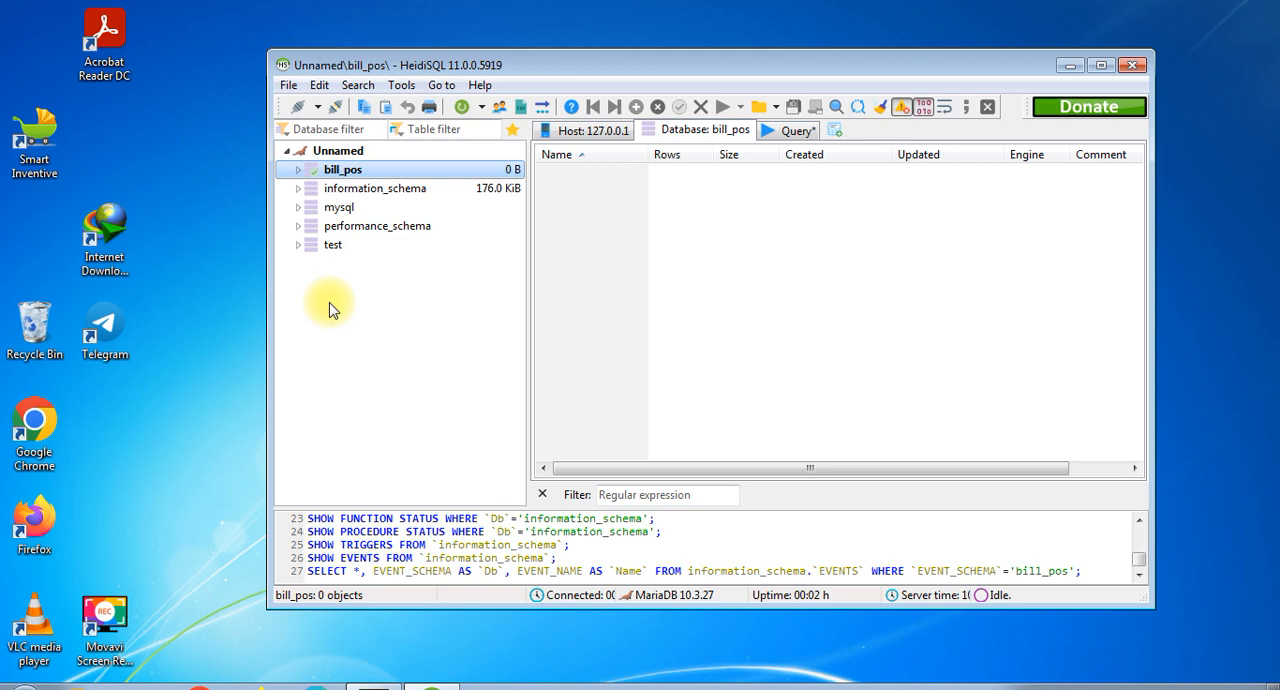
pyautogui.click(780, 130)
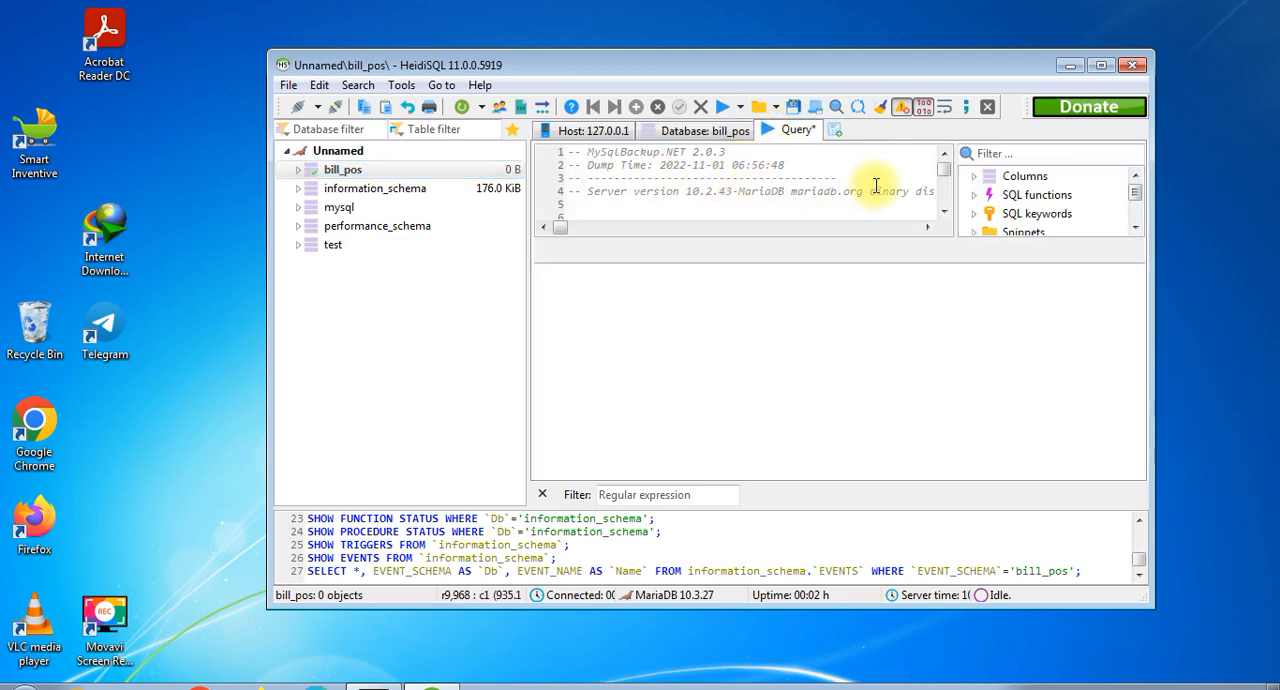
pyautogui.moveTo(943, 171); pyautogui.dragTo(943, 222)
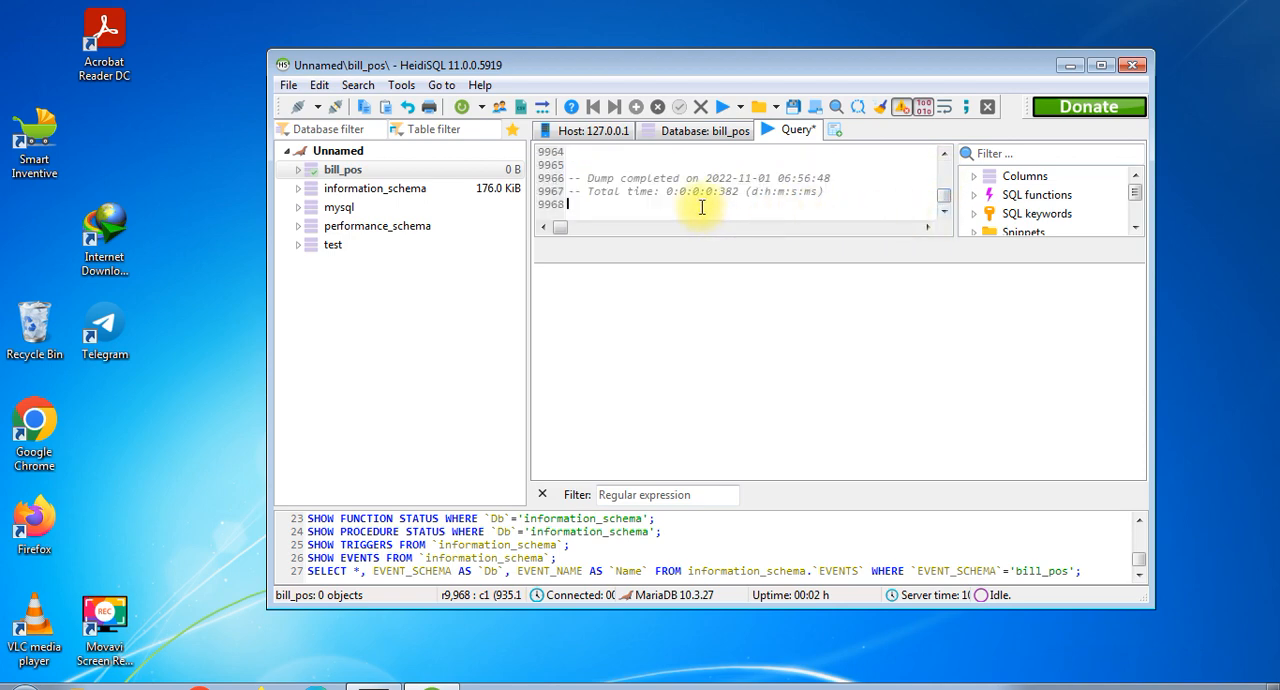
pyautogui.click(720, 110)
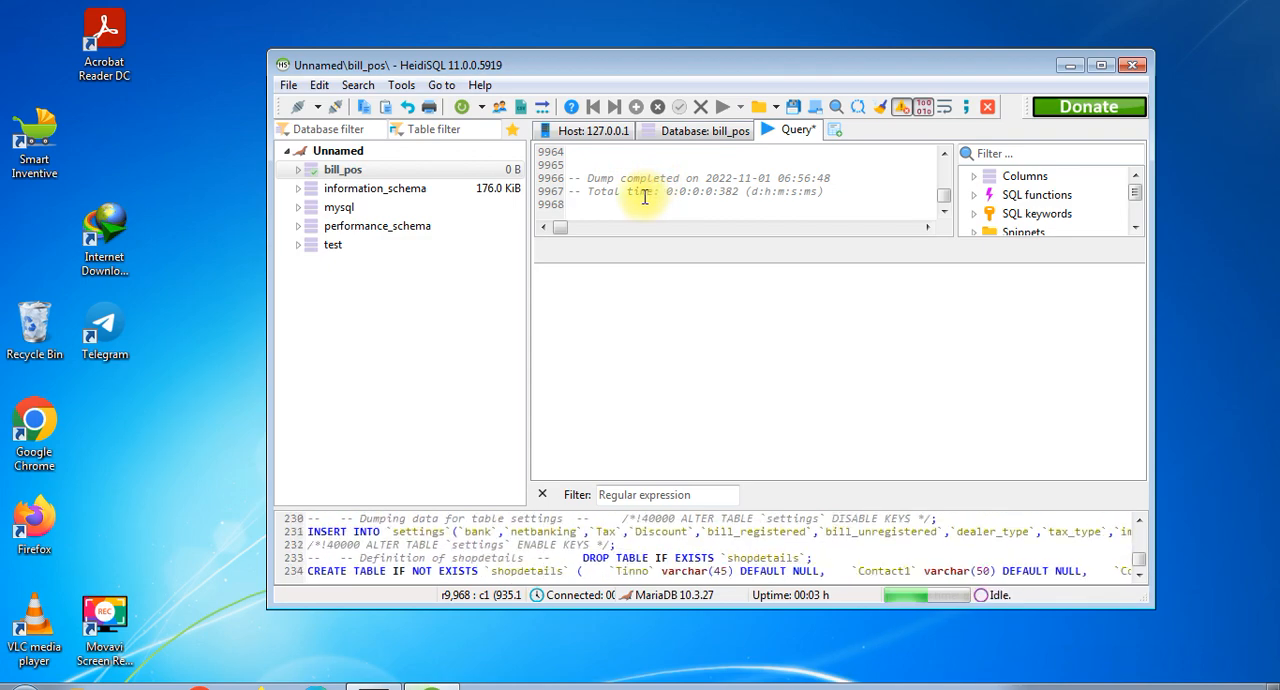
pyautogui.moveTo(630, 204); pyautogui.dragTo(570, 165)
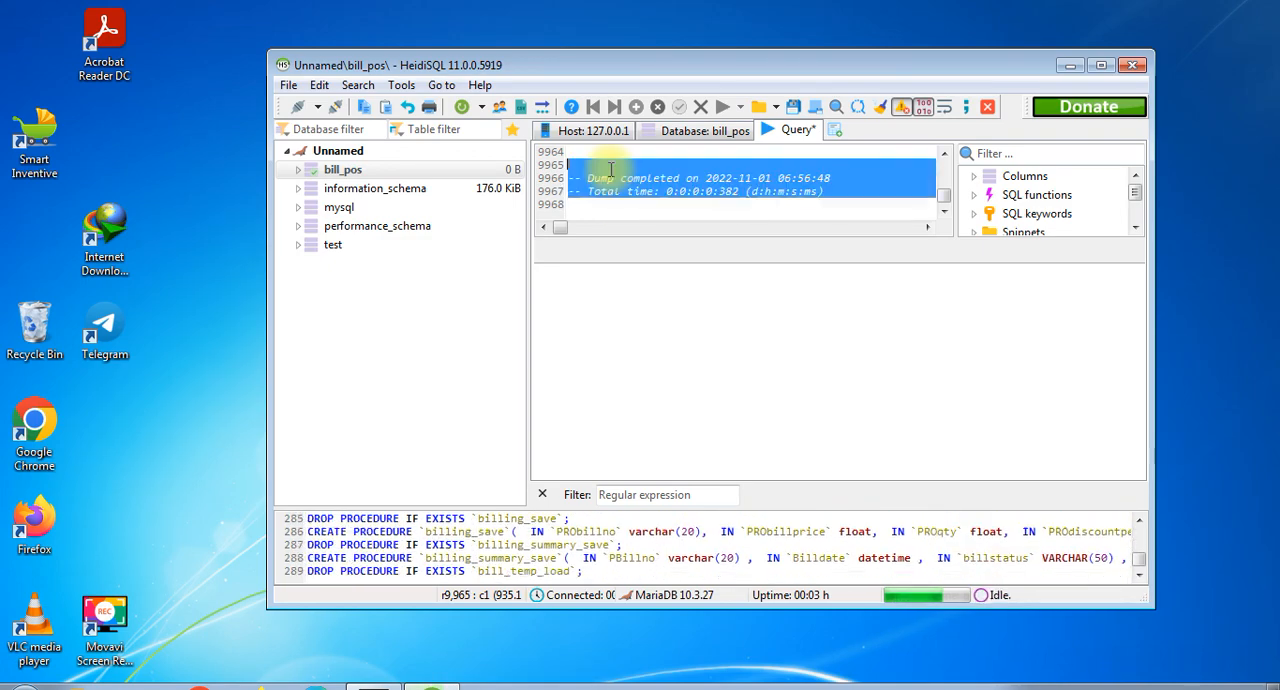
pyautogui.click(685, 211)
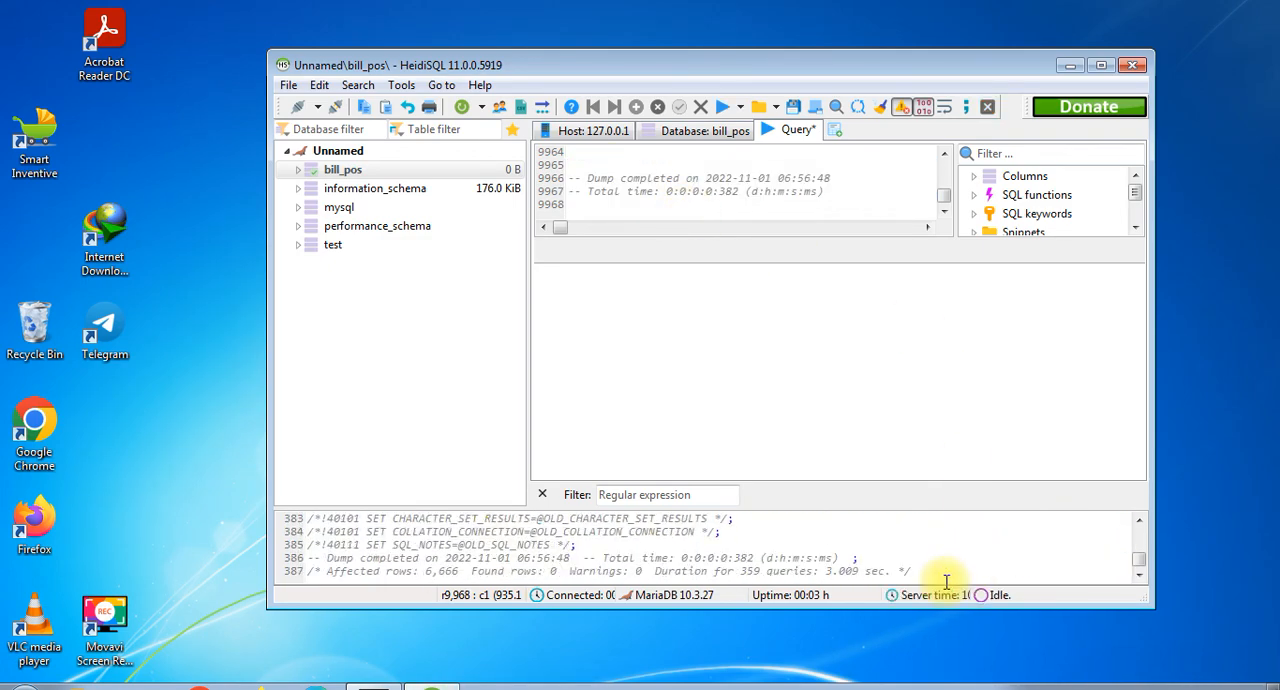
# - Close HeidiSQL without saving the query contents and refresh the desktop
pyautogui.click(1132, 65)
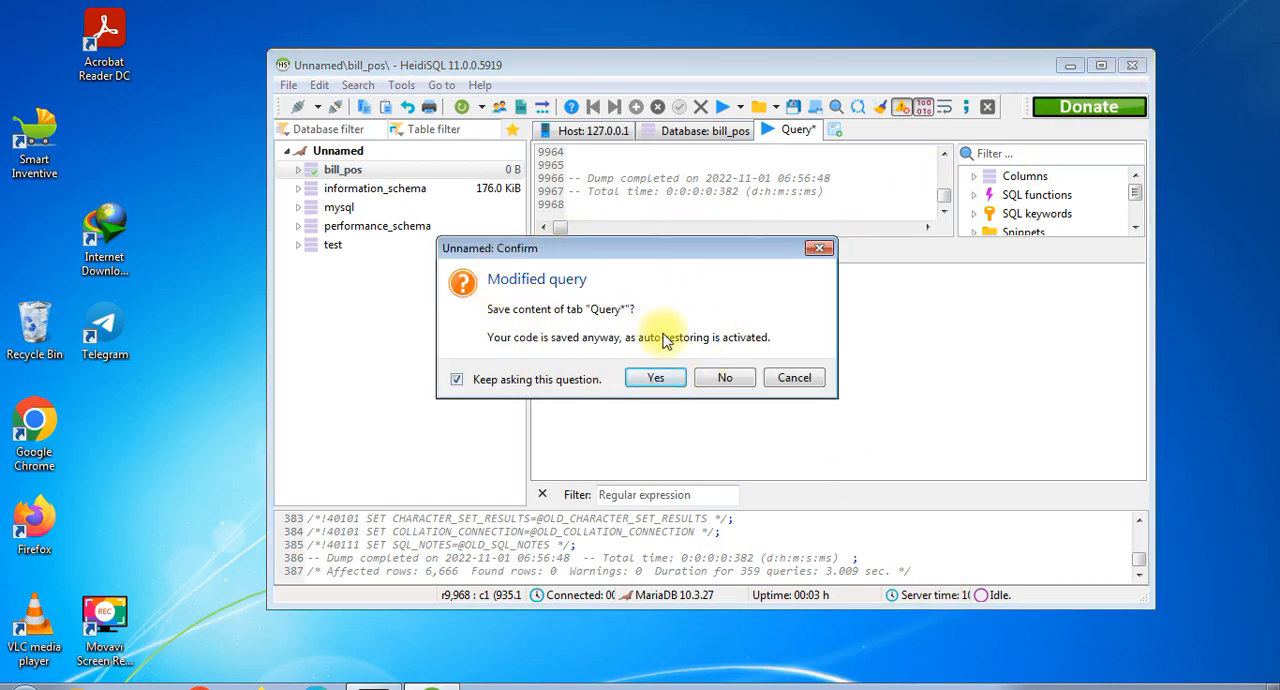
pyautogui.click(730, 380)
pyautogui.rightClick(409, 287)
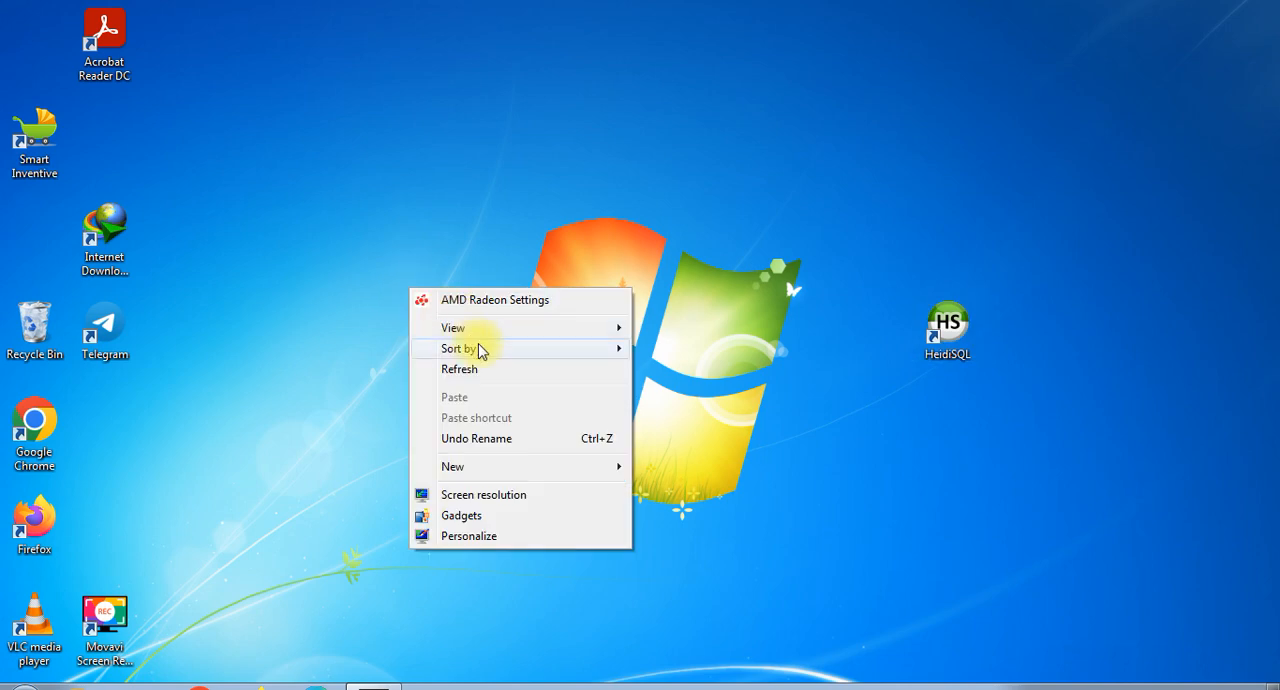
pyautogui.click(482, 376)
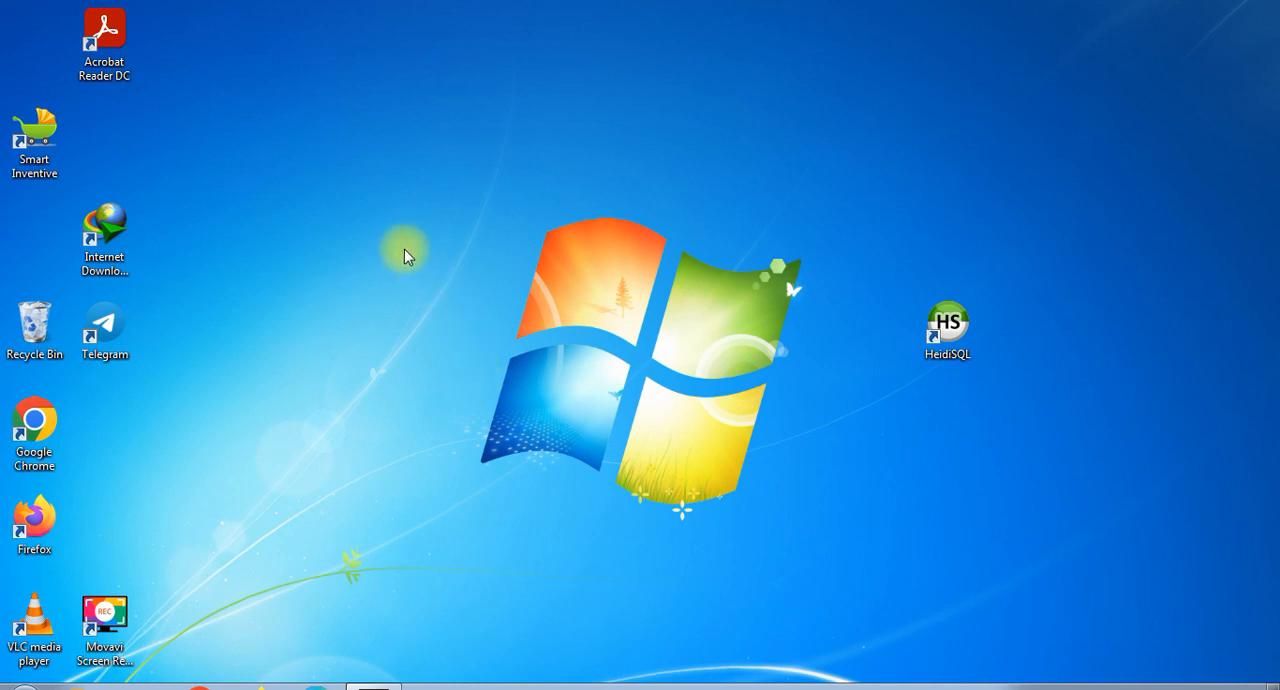
# - Launch the Smart Inventive application from the desktop and hide the desktop icons
pyautogui.doubleClick(34, 140)
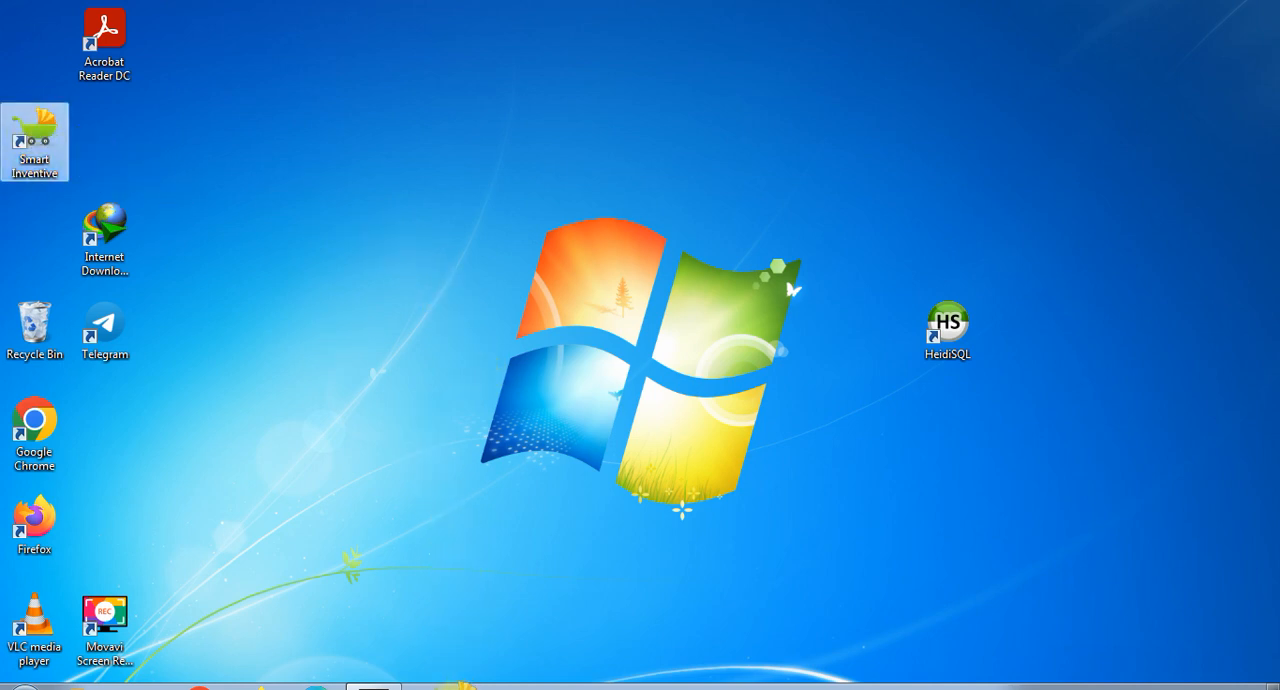
pyautogui.rightClick(439, 412)
pyautogui.moveTo(554, 450)
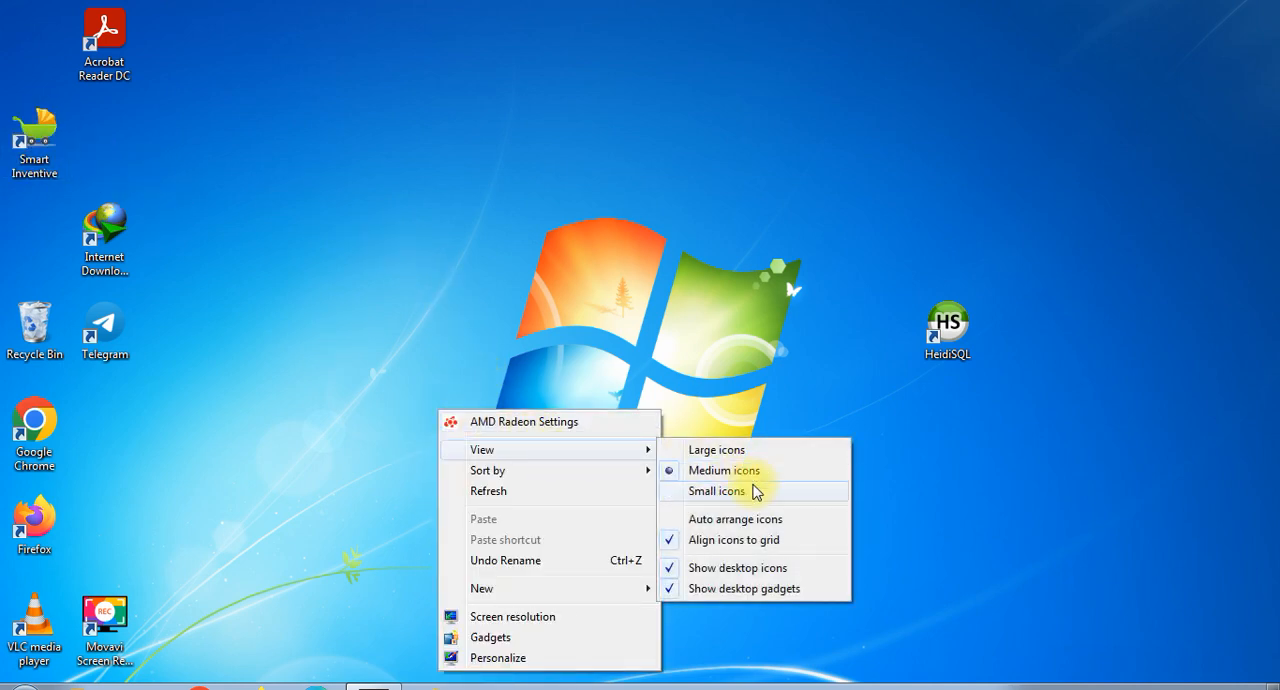
pyautogui.click(737, 567)
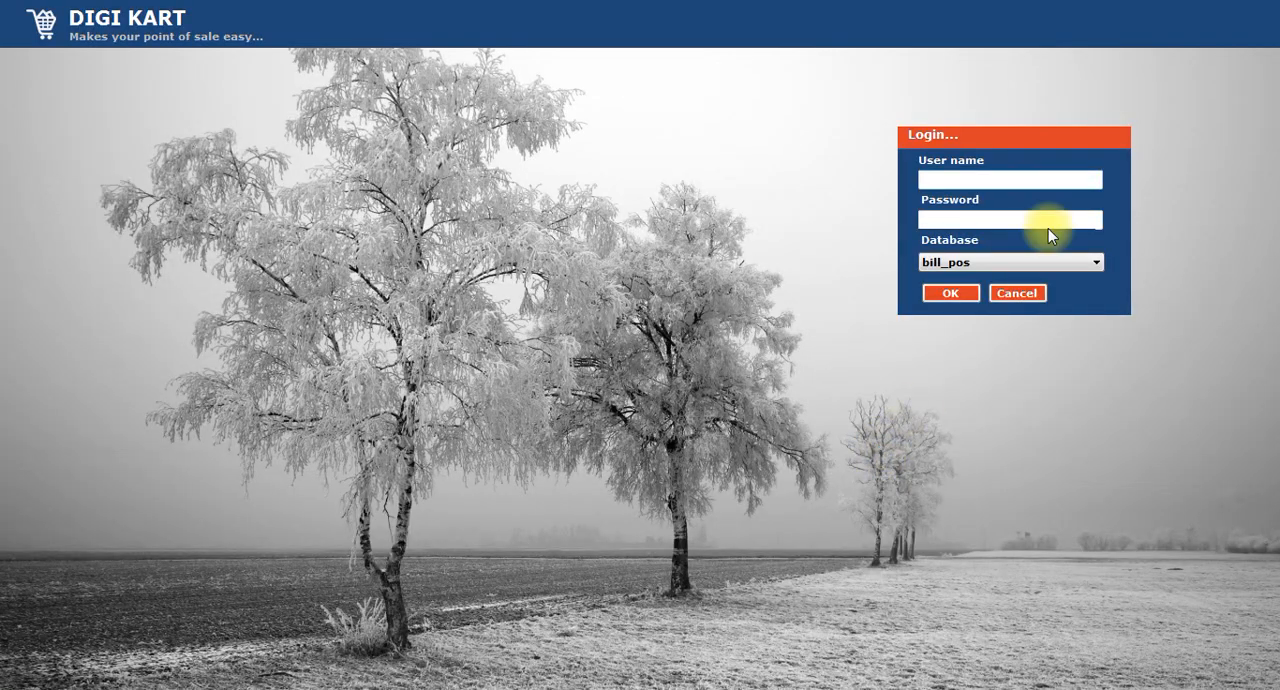
# - Log in to Digi Kart on the bill_pos database with the user name and the account password
pyautogui.click(998, 261)
pyautogui.click(998, 261)
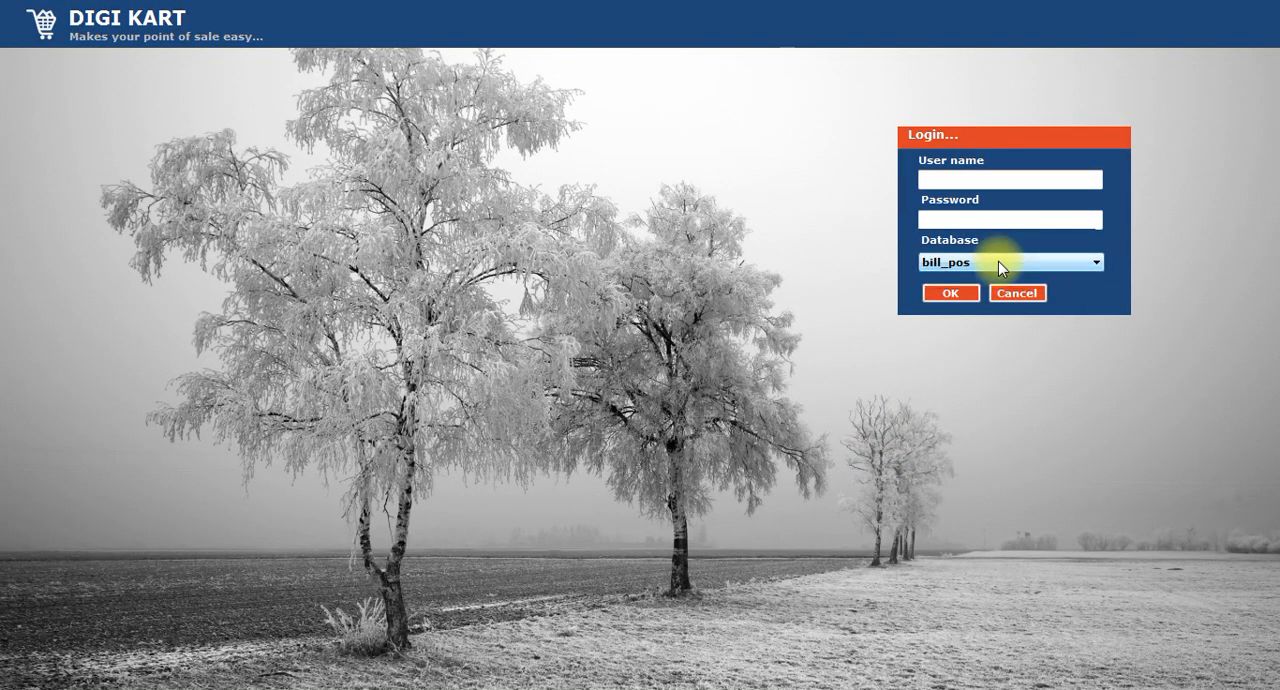
pyautogui.click(998, 261)
pyautogui.click(998, 261)
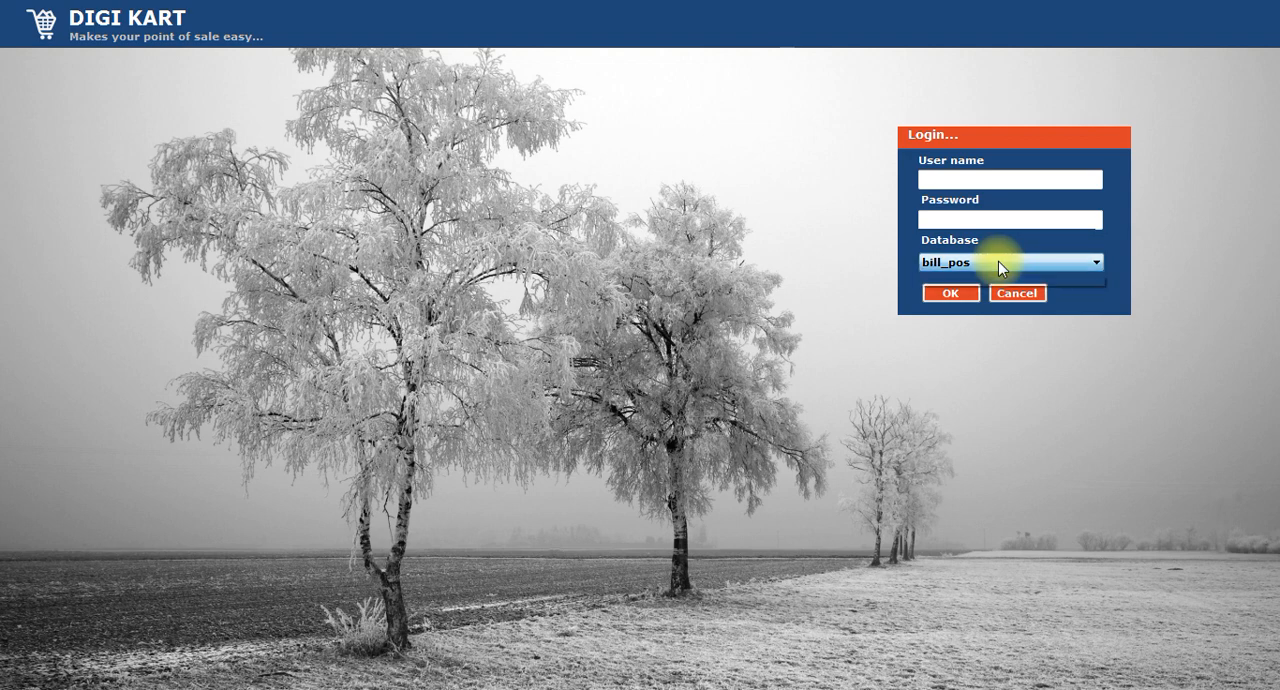
pyautogui.click(977, 180)
pyautogui.write('arun')
pyautogui.press('Tab')
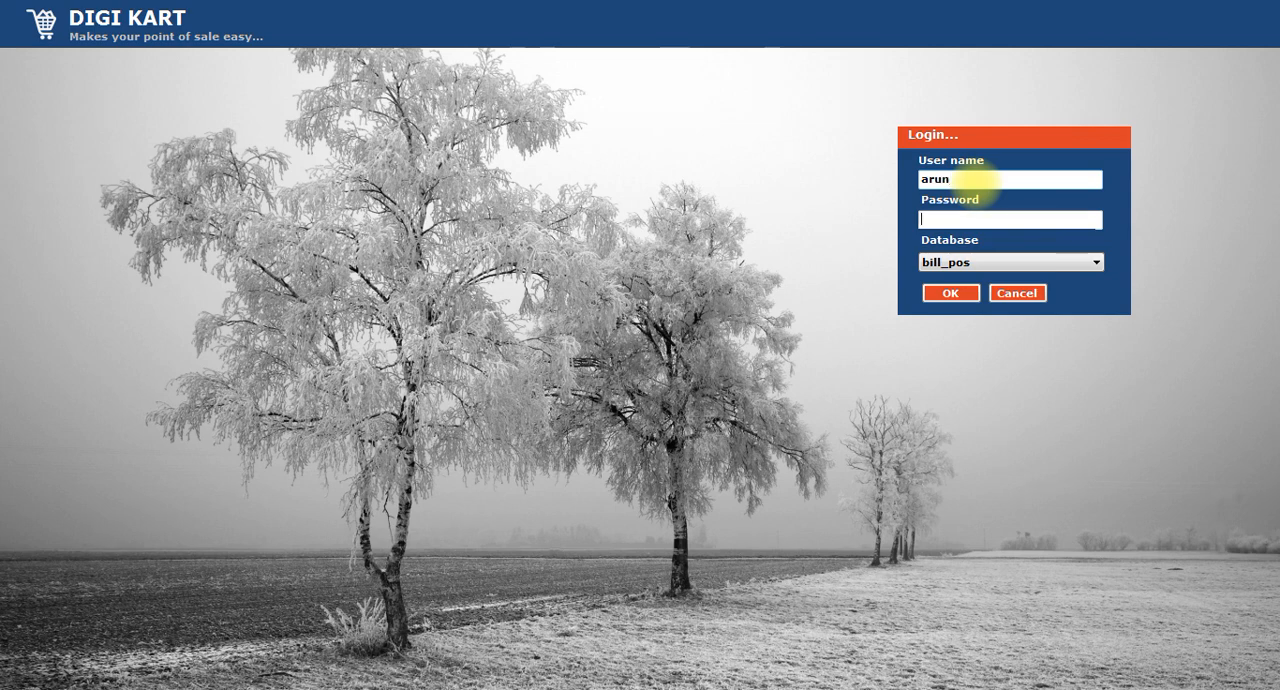
pyautogui.write('****')
pyautogui.click(948, 292)
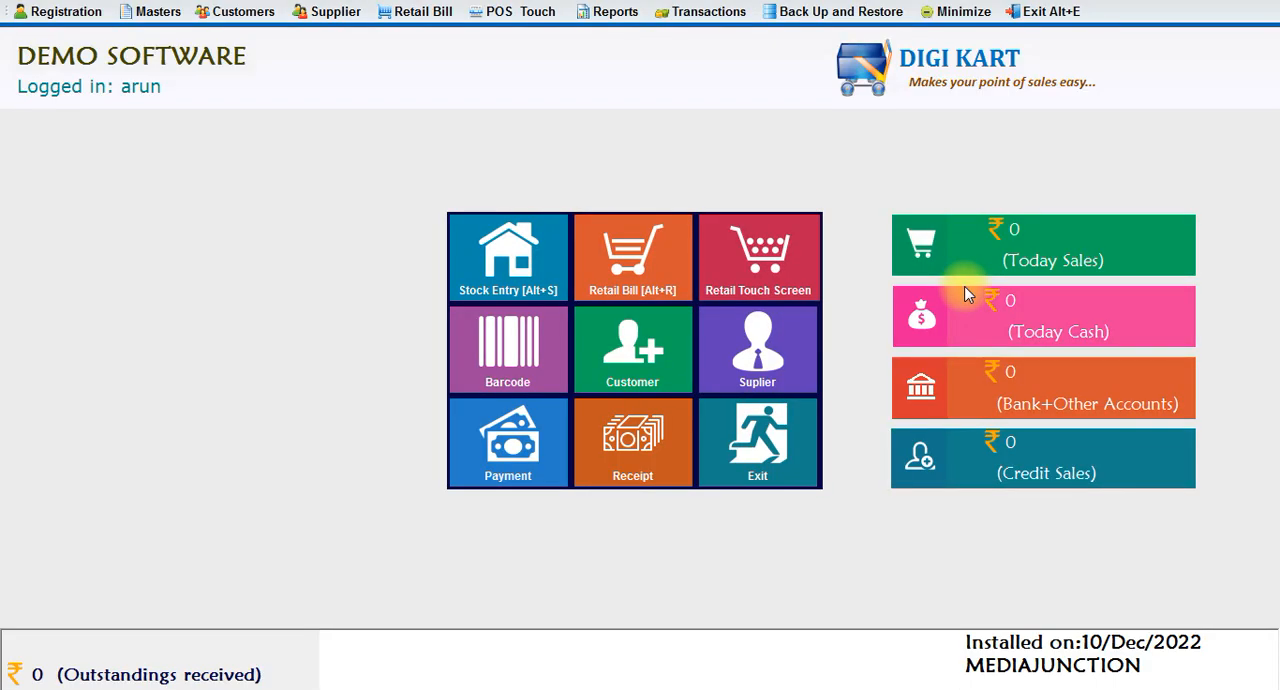